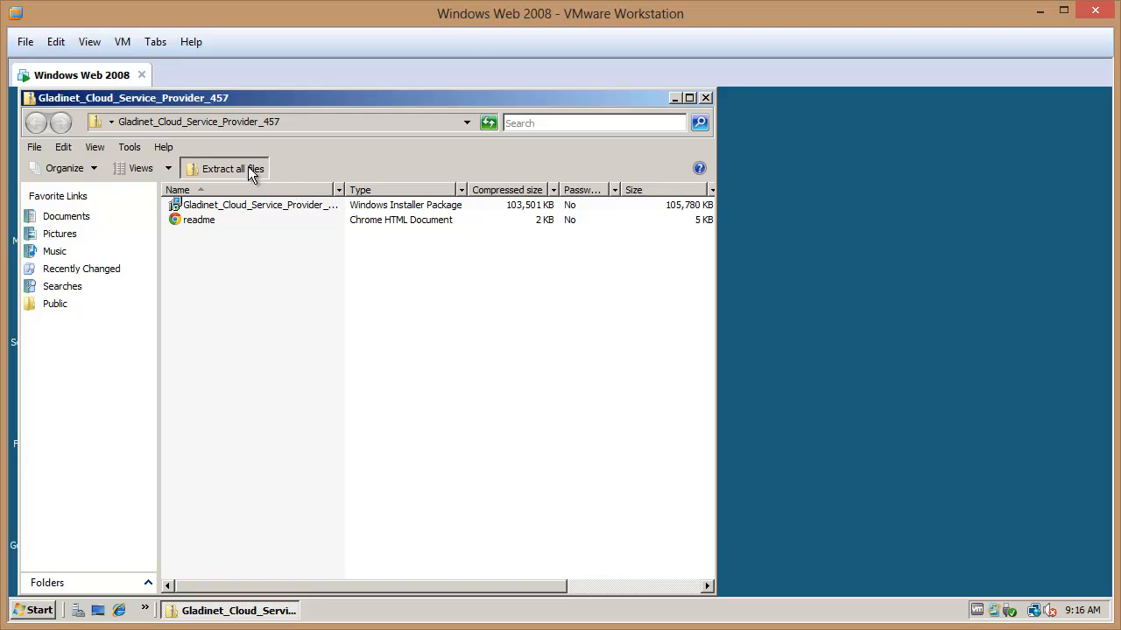
Extract the Gladinet package and launch the Gladinet_Cloud_Service_Provider_457 MSI installer
{"action": "left_click", "coordinate": [727, 513]}
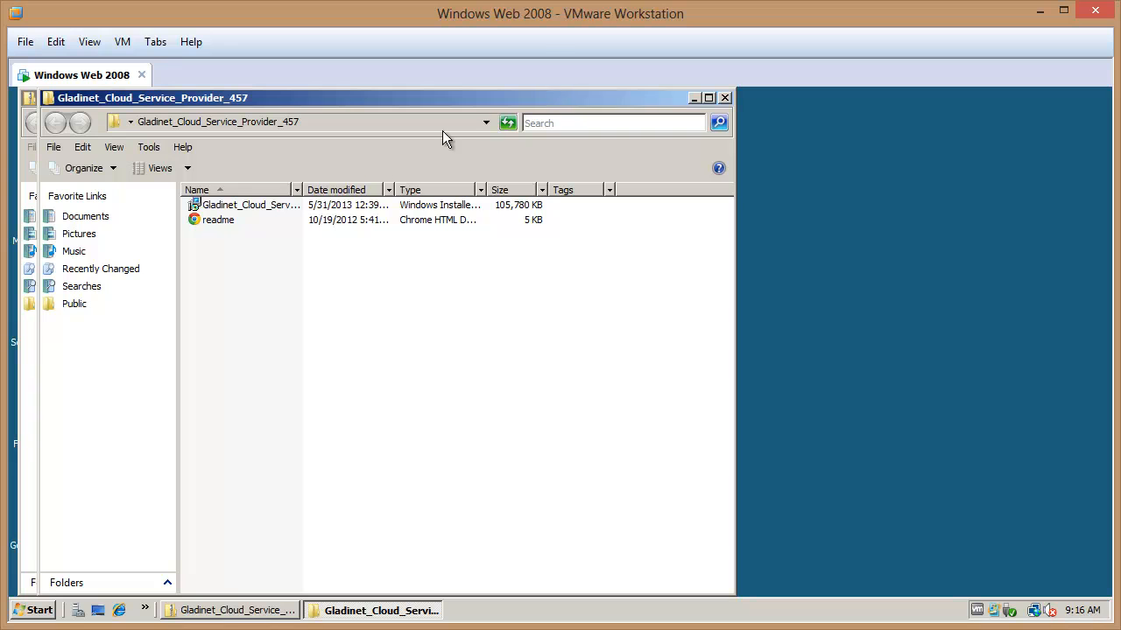
{"action": "left_click_drag", "start_coordinate": [302, 190], "coordinate": [417, 190]}
{"action": "left_click", "coordinate": [234, 220]}
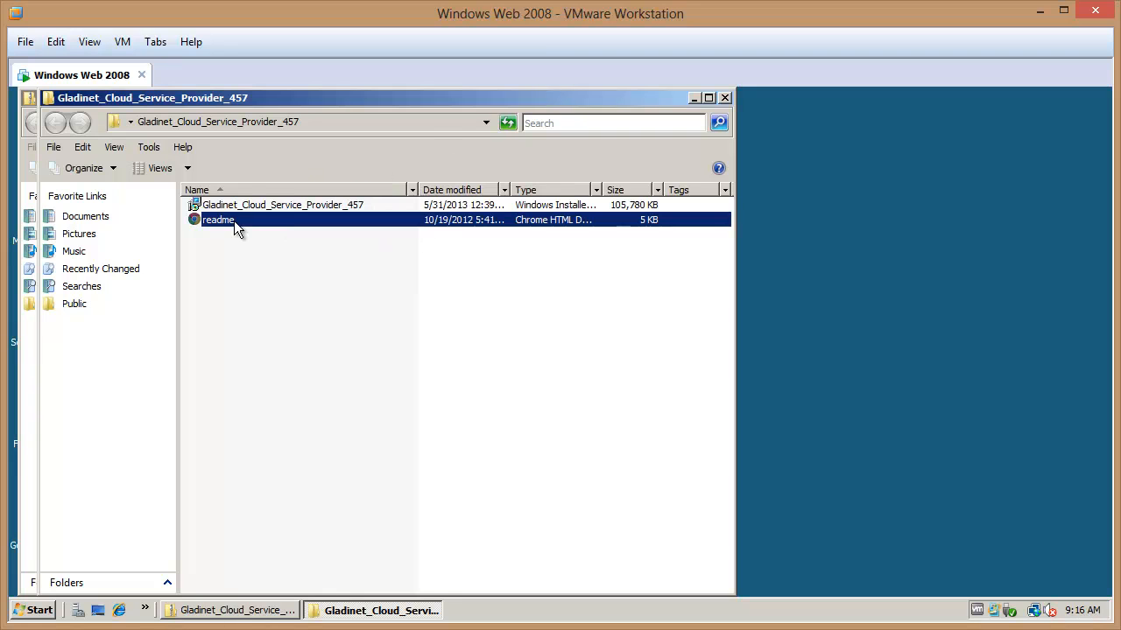
{"action": "left_click", "coordinate": [282, 209]}
{"action": "double_click", "coordinate": [349, 206]}
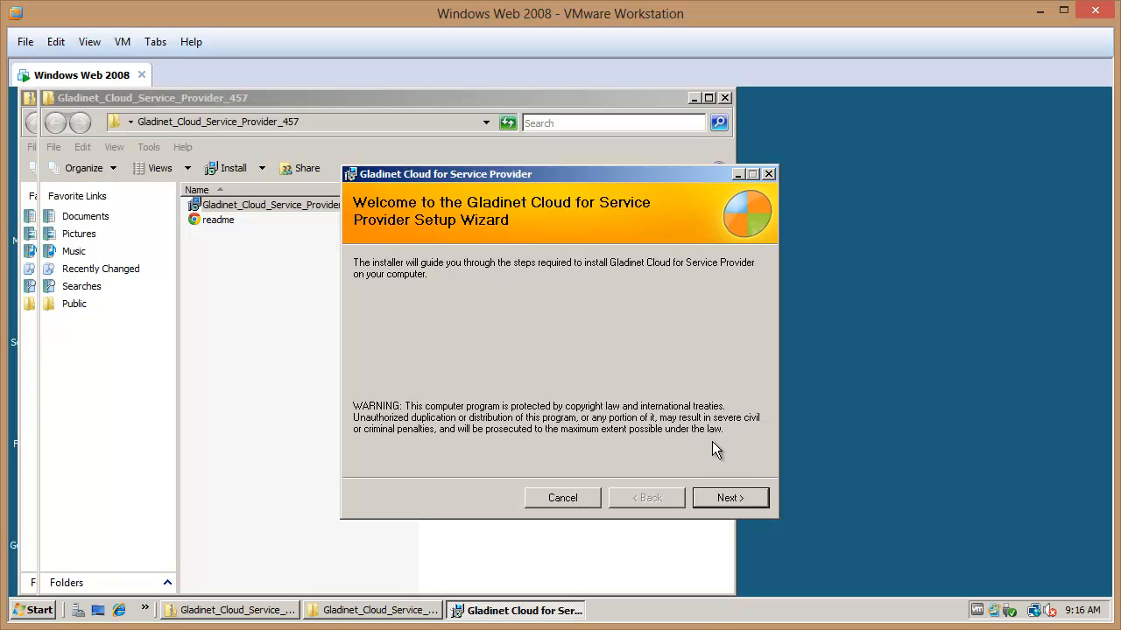
Install with the default folder for Everyone and allow the User Account Control prompt
{"action": "left_click", "coordinate": [732, 497]}
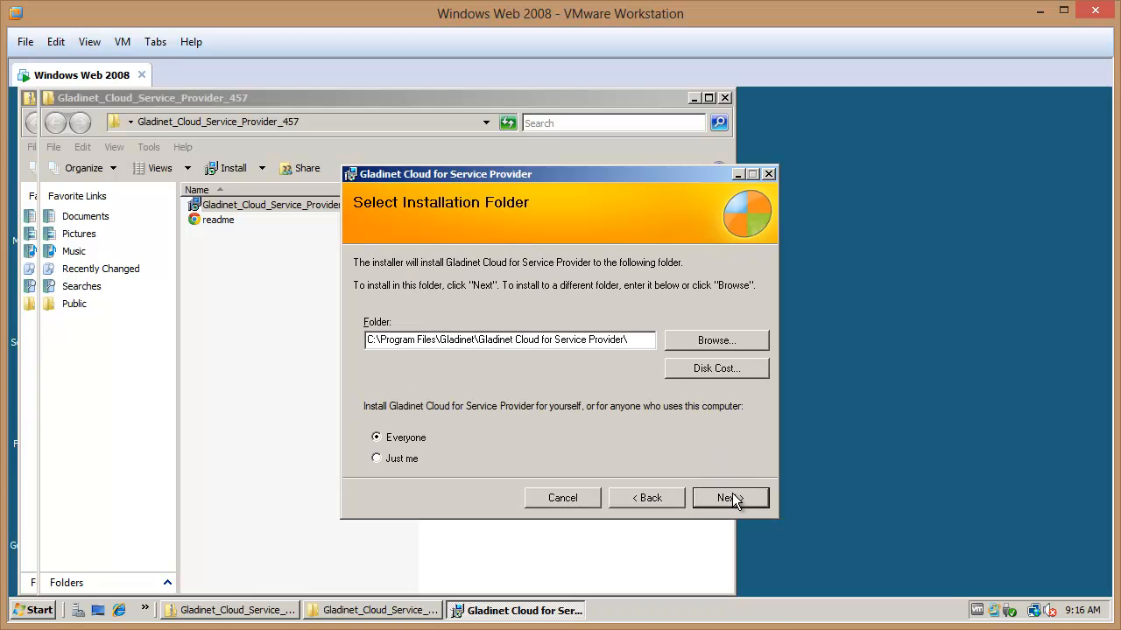
{"action": "left_click", "coordinate": [734, 499]}
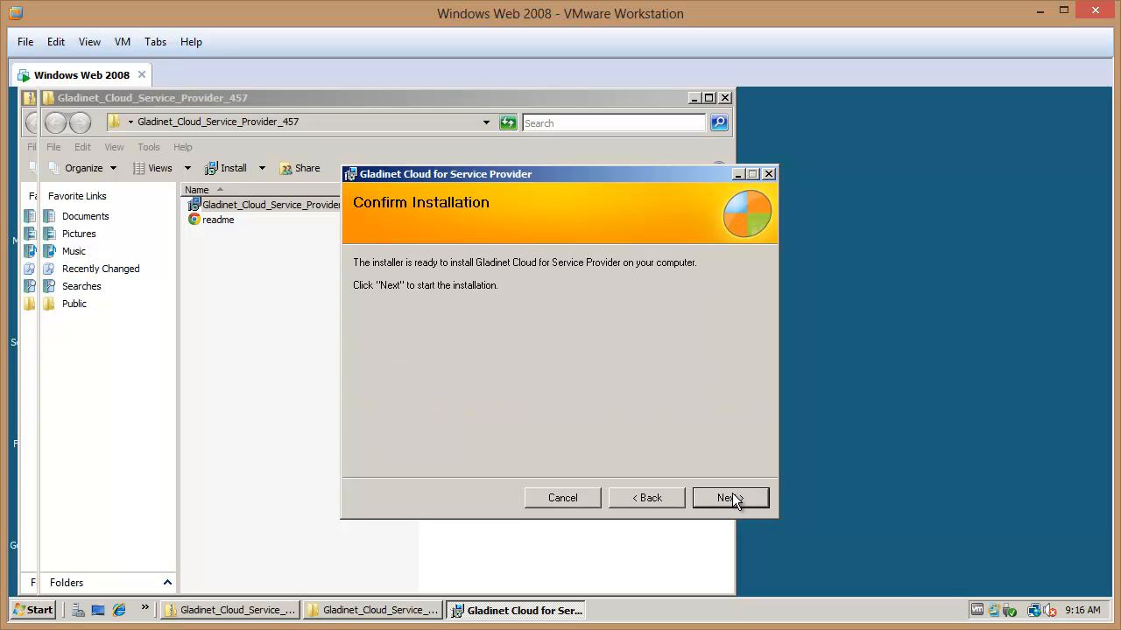
{"action": "left_click", "coordinate": [733, 499]}
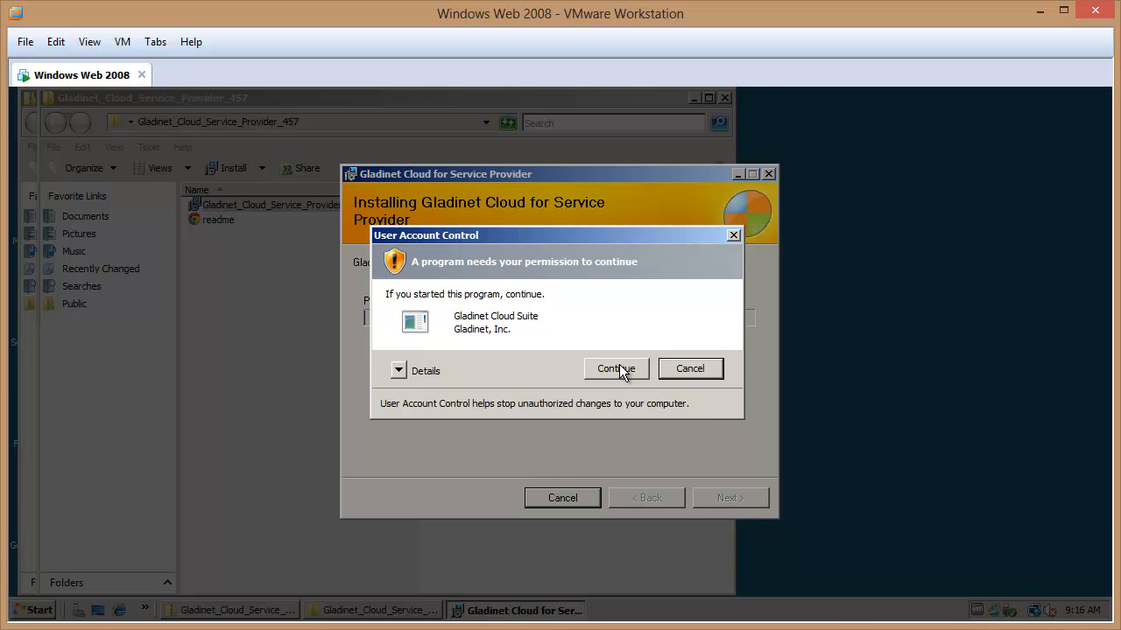
{"action": "left_click", "coordinate": [620, 364]}
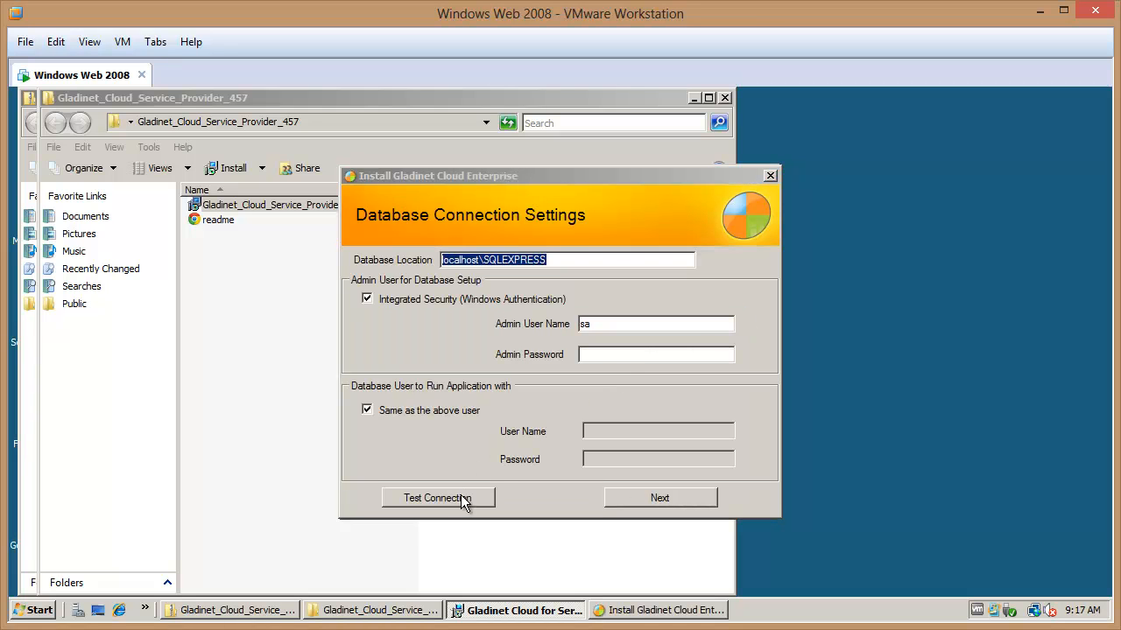
Verify the localhost\SQLEXPRESS database connection, continue, and close the completed installer
{"action": "left_click", "coordinate": [460, 496]}
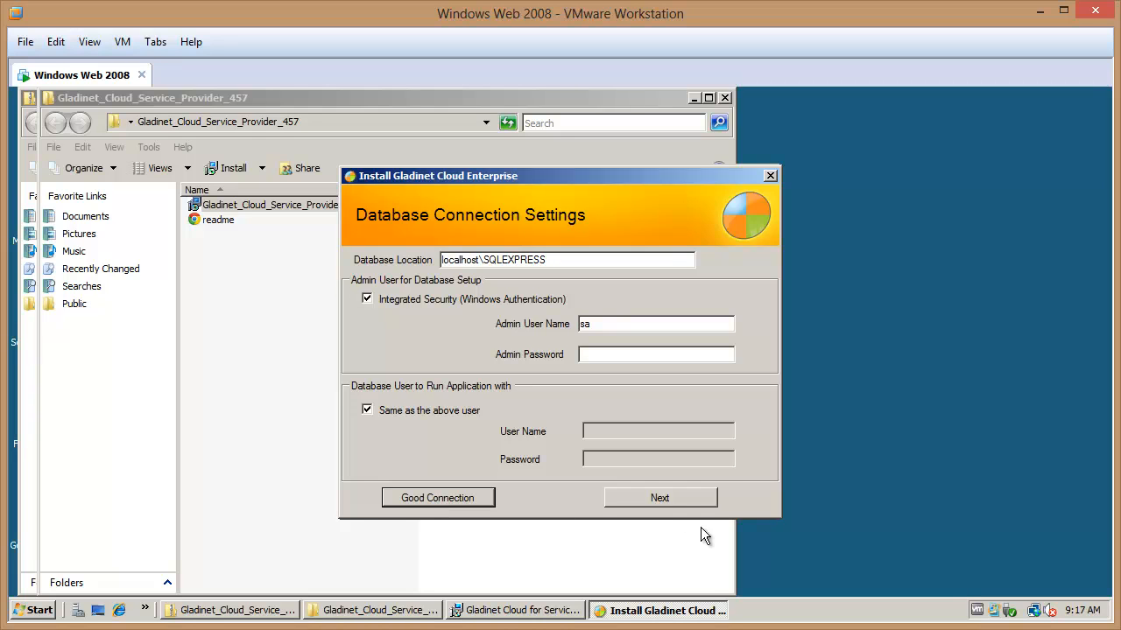
{"action": "left_click", "coordinate": [687, 499]}
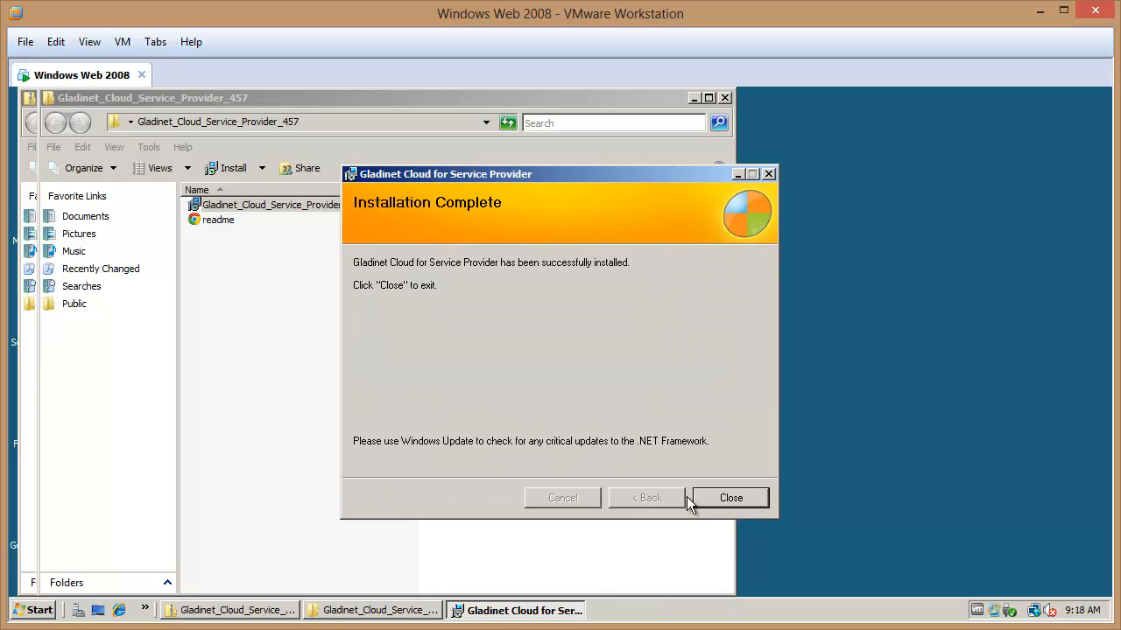
{"action": "left_click", "coordinate": [750, 498]}
Restart the server, then send Ctrl+Alt+Del to the virtual machine to reach log-on
{"action": "left_click", "coordinate": [495, 390]}
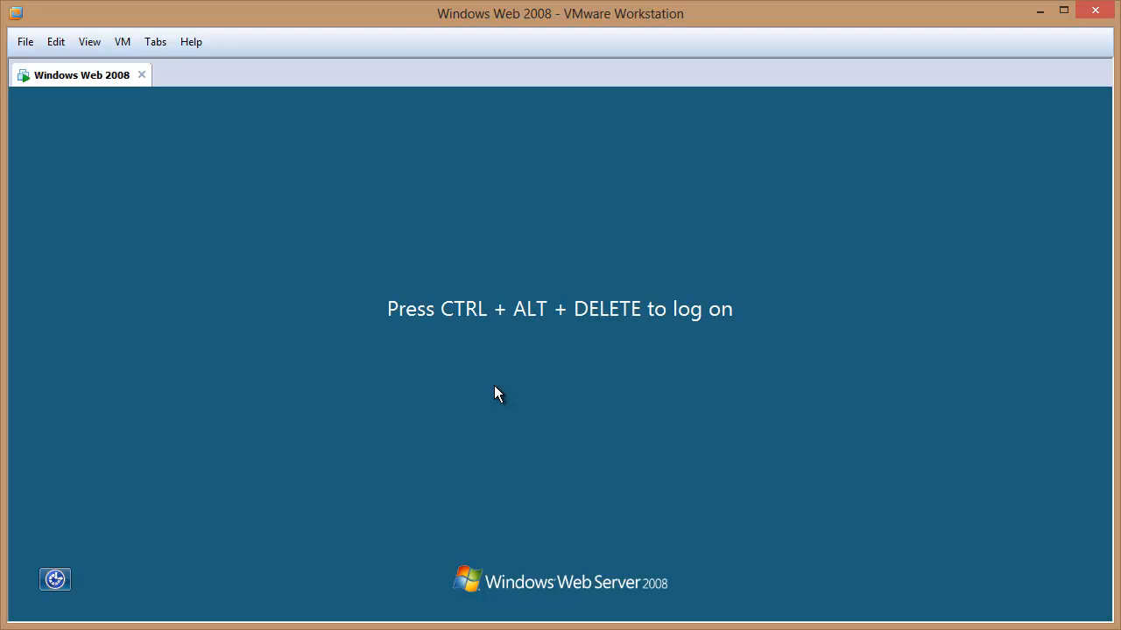
{"action": "left_click", "coordinate": [122, 42]}
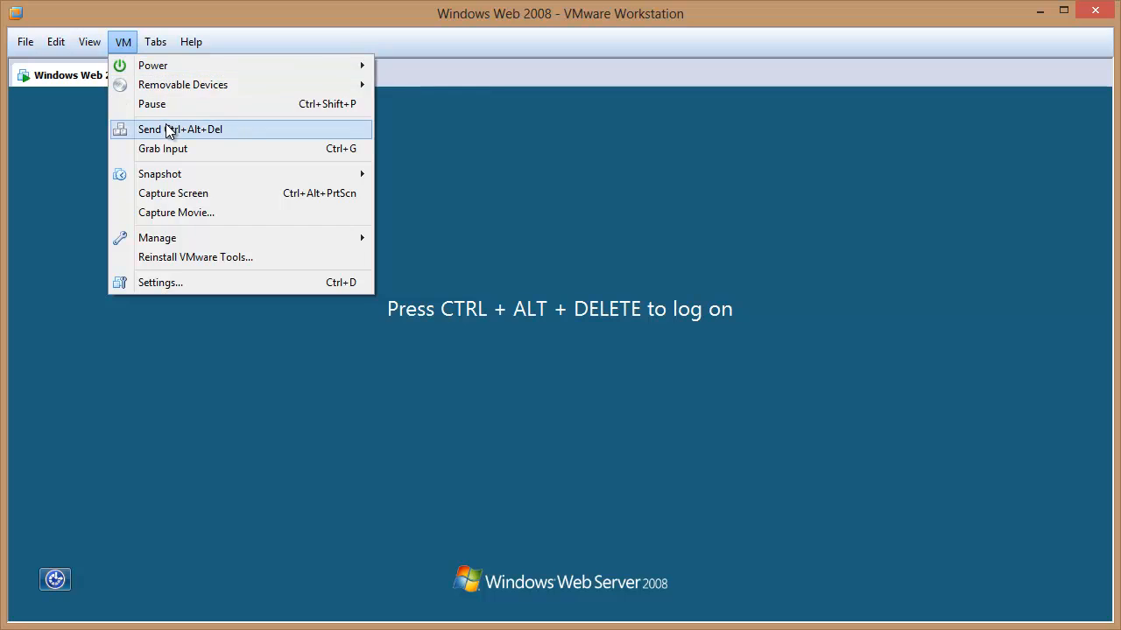
{"action": "left_click", "coordinate": [166, 127]}
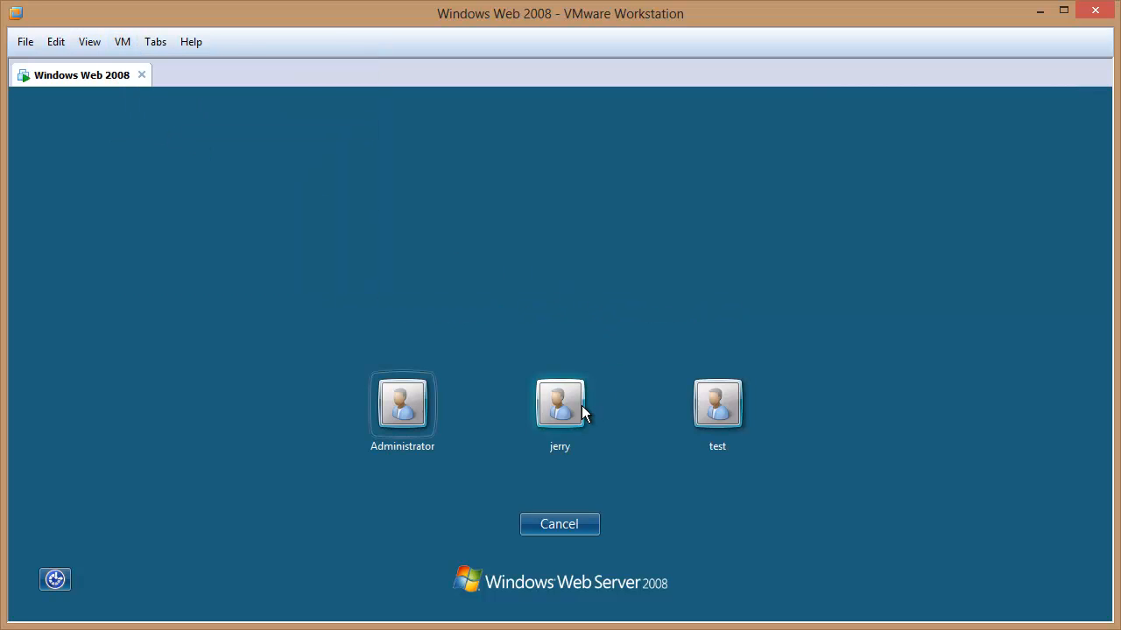
Log on as the jerry user and close the Initial Configuration Tasks window
{"action": "left_click", "coordinate": [582, 415]}
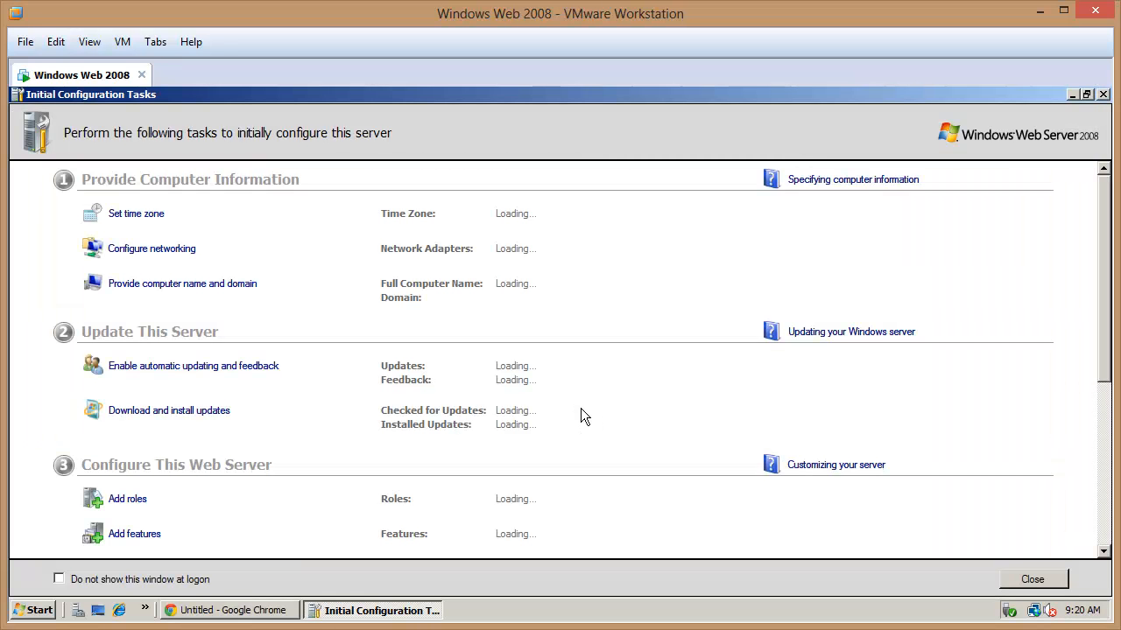
{"action": "left_click", "coordinate": [1031, 580]}
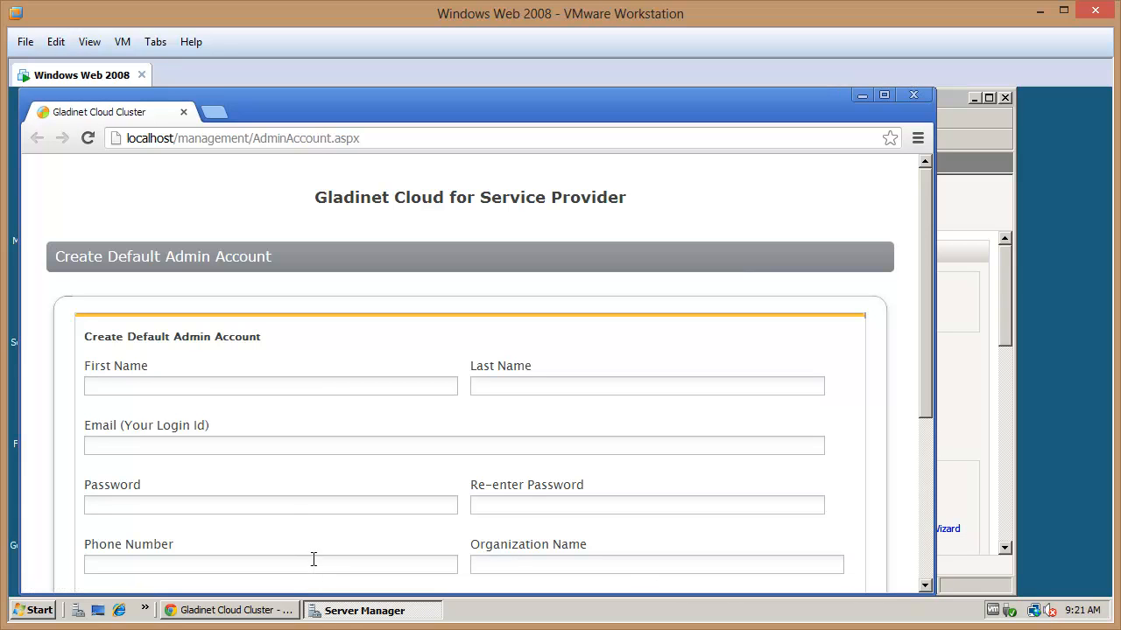
Enter the admin's first and last name, e-mail address, and the password twice
{"action": "left_click", "coordinate": [113, 385]}
{"action": "type", "text": "Test"}
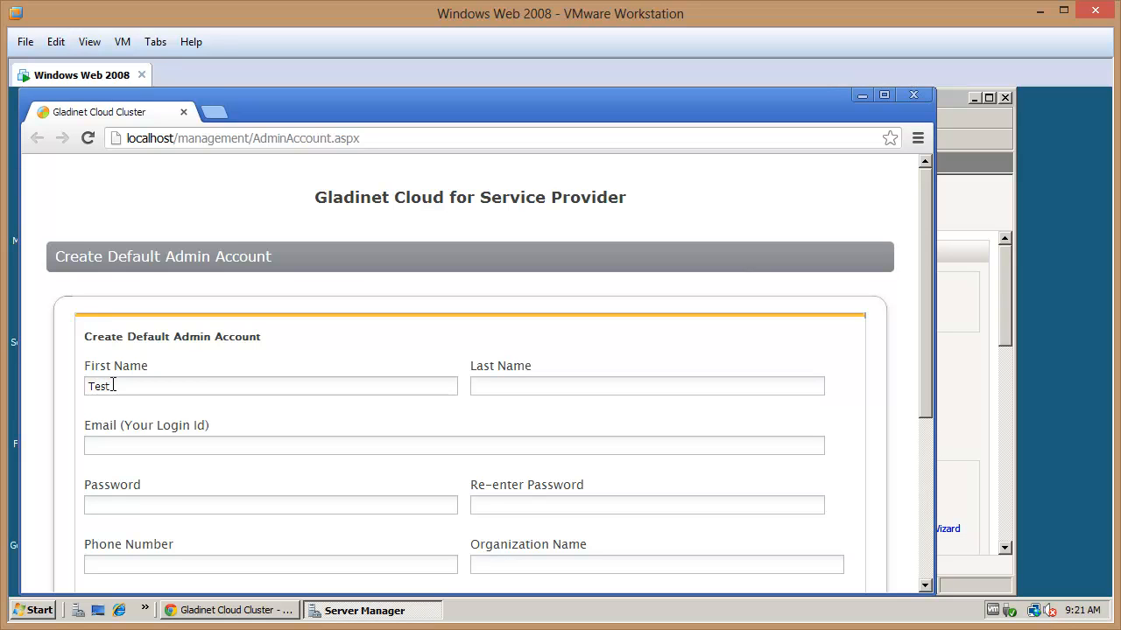
{"action": "type", "text": "1619"}
{"action": "type", "text": "Admin"}
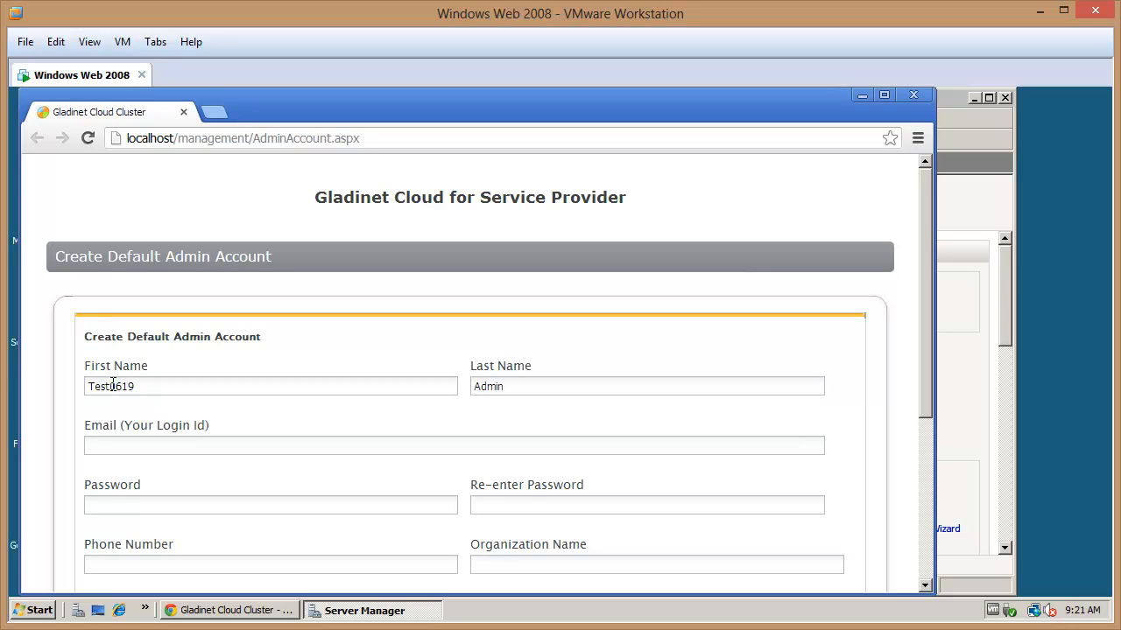
{"action": "key", "text": "Tab"}
{"action": "type", "text": "••"}
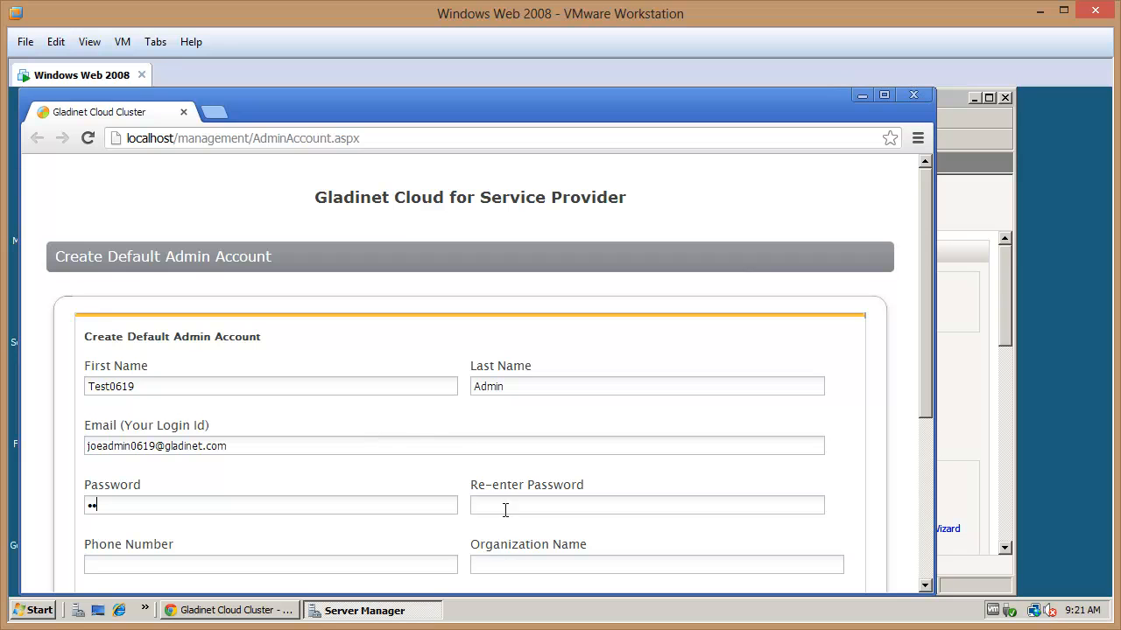
{"action": "left_click", "coordinate": [505, 508]}
{"action": "type", "text": "••"}
Add the admin's phone number and organization ACME, accept the terms, and submit
{"action": "left_click", "coordinate": [177, 566]}
{"action": "type", "text": "123456789"}
{"action": "left_click", "coordinate": [560, 573]}
{"action": "type", "text": "ACME"}
{"action": "left_click_drag", "start_coordinate": [924, 294], "coordinate": [935, 394]}
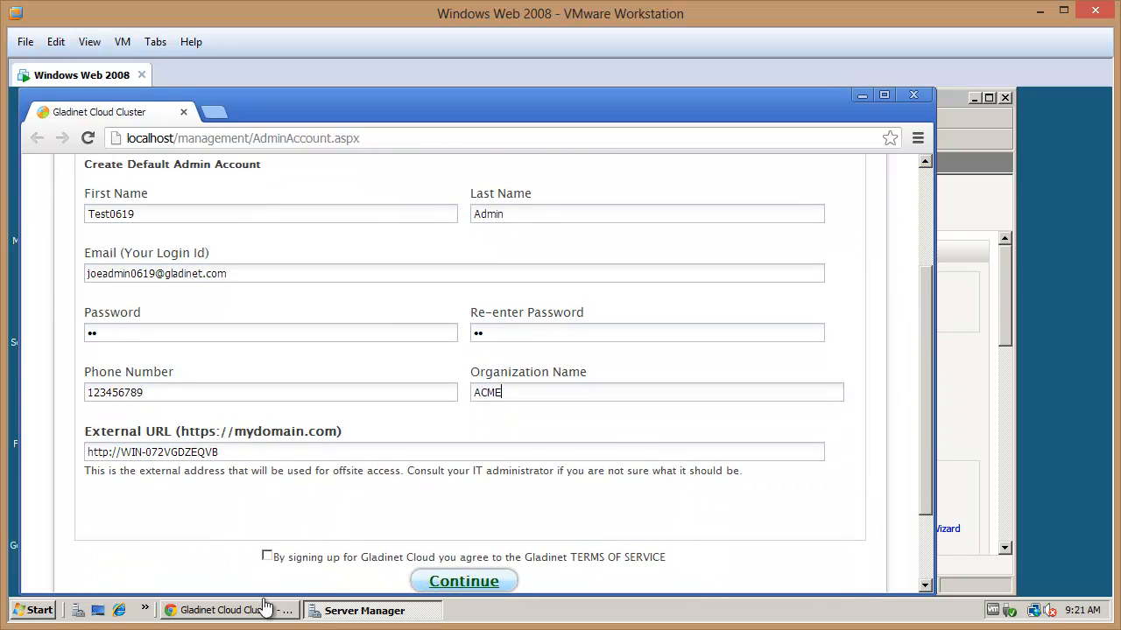
{"action": "left_click", "coordinate": [268, 556]}
{"action": "left_click", "coordinate": [464, 583]}
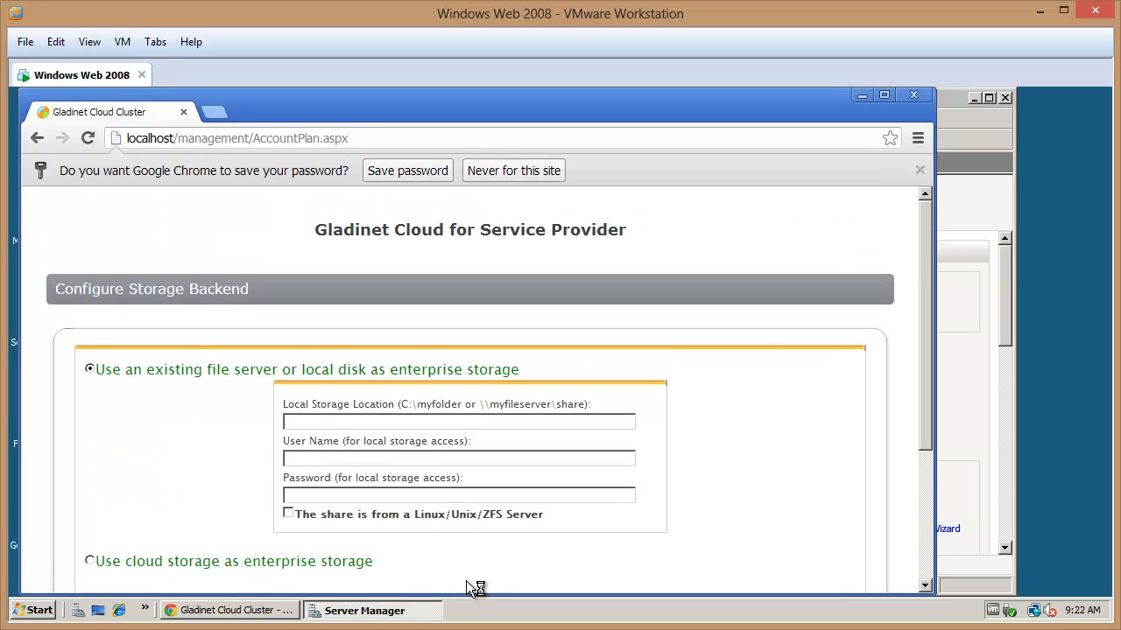
Open a Command Prompt window from the Start menu
{"action": "left_click", "coordinate": [32, 616]}
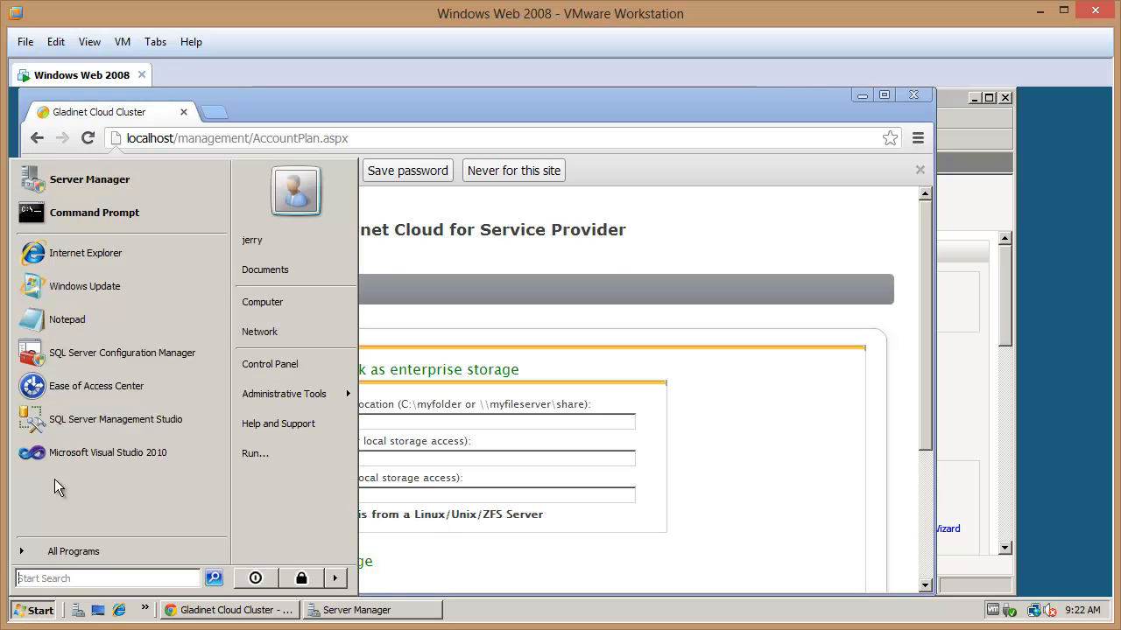
{"action": "left_click", "coordinate": [94, 233]}
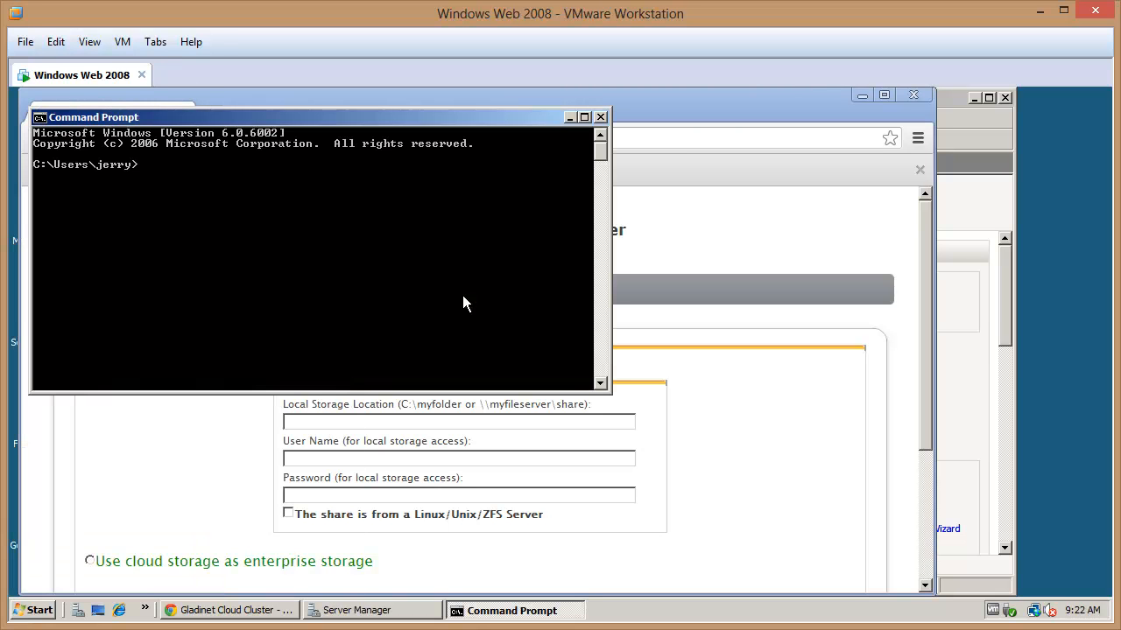
Create C:\myfolder at the drive root using cd \ and mkdir myfolder
{"action": "type", "text": "cd \\"}
{"action": "key", "text": "Return"}
{"action": "type", "text": "mkdir myfolder"}
{"action": "key", "text": "Return"}
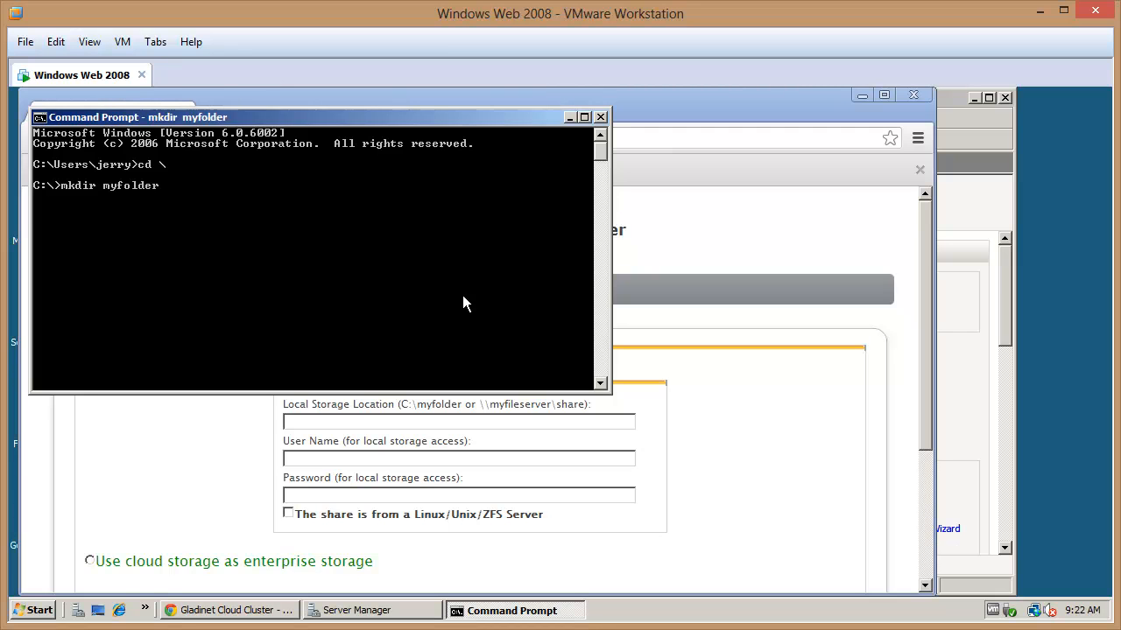
{"action": "left_click", "coordinate": [570, 118]}
Enter c:\myfolder as the storage location with the local account's user name and password
{"action": "left_click", "coordinate": [319, 422]}
{"action": "type", "text": "c"}
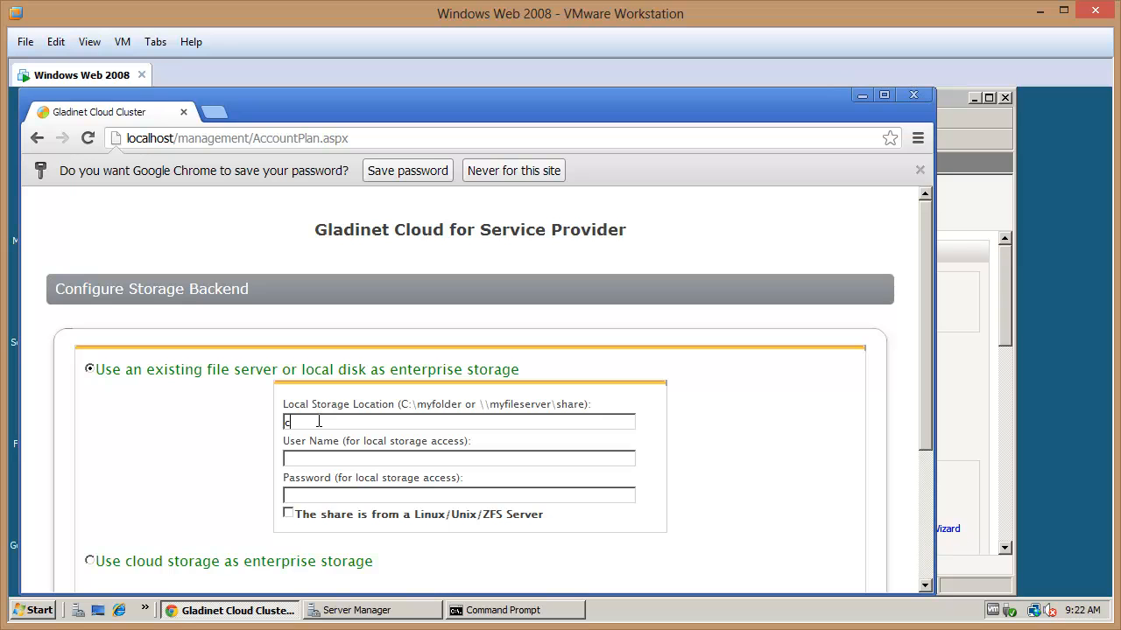
{"action": "type", "text": ":\\myfolder"}
{"action": "key", "text": "Tab"}
{"action": "type", "text": "test"}
{"action": "left_click", "coordinate": [313, 497]}
{"action": "type", "text": "test"}
{"action": "left_click_drag", "start_coordinate": [930, 370], "coordinate": [919, 468]}
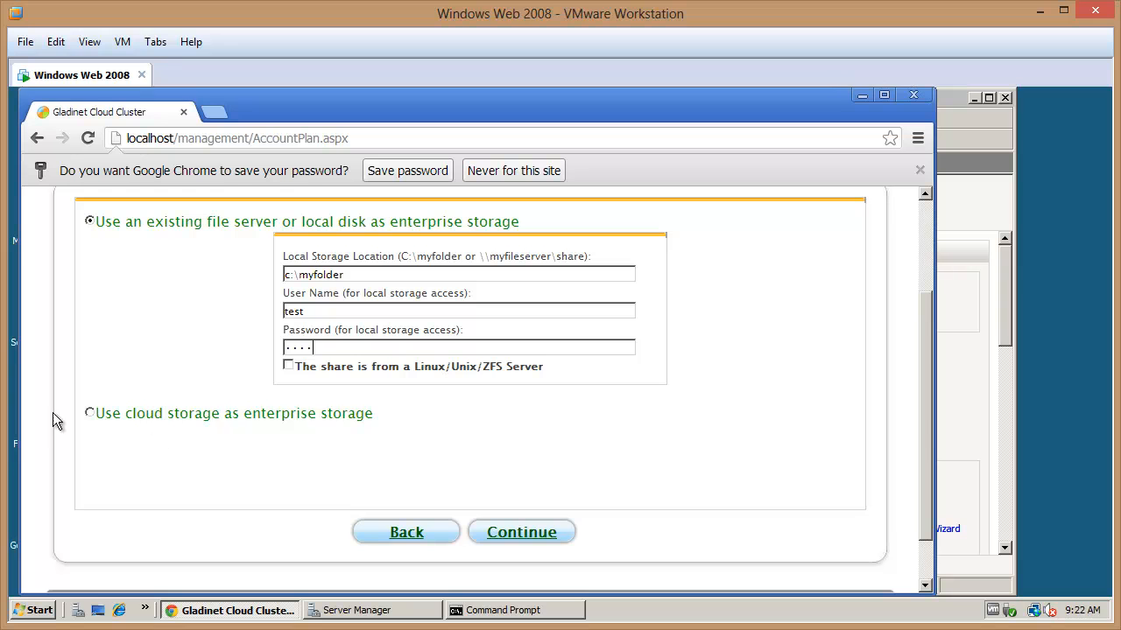
Choose local disk instead of cloud storage as the enterprise storage and complete setup
{"action": "left_click", "coordinate": [91, 413]}
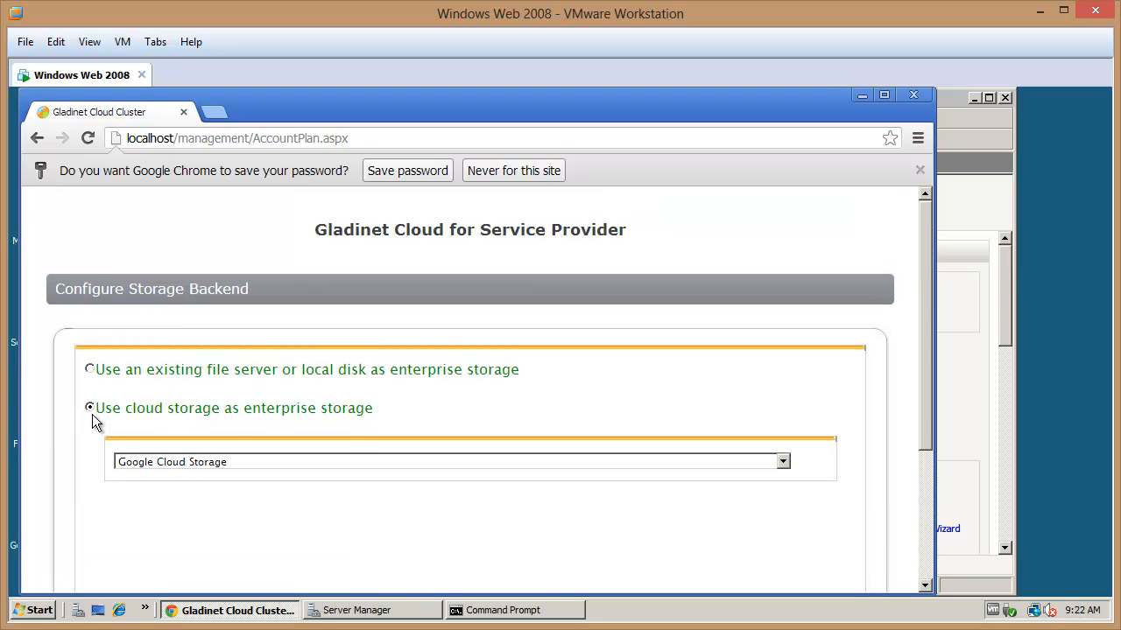
{"action": "left_click", "coordinate": [304, 462]}
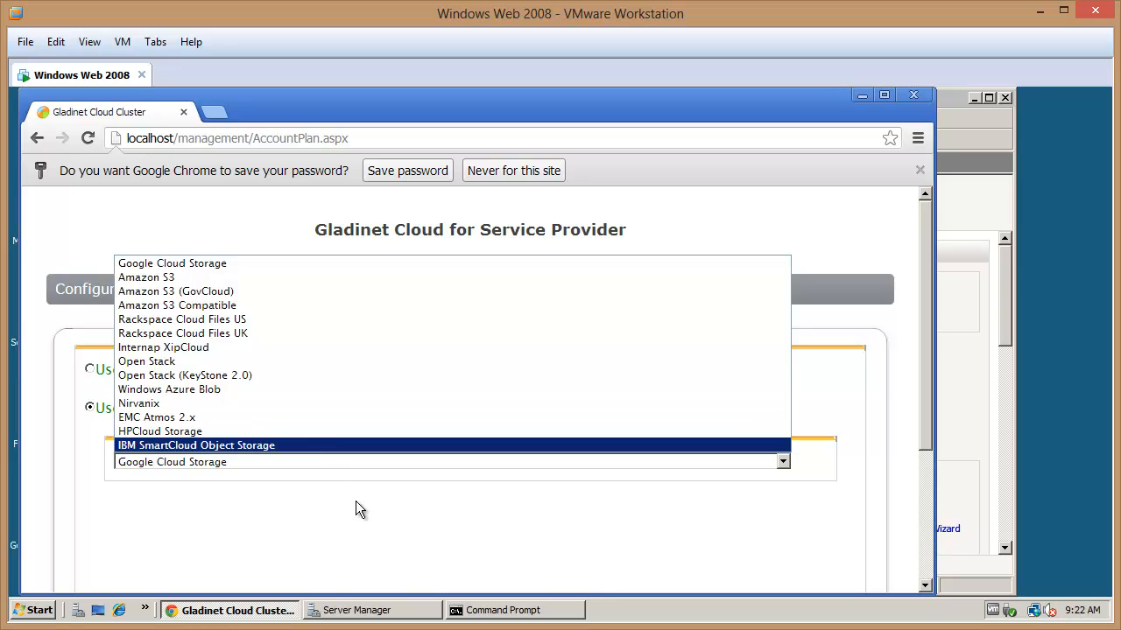
{"action": "left_click", "coordinate": [367, 520]}
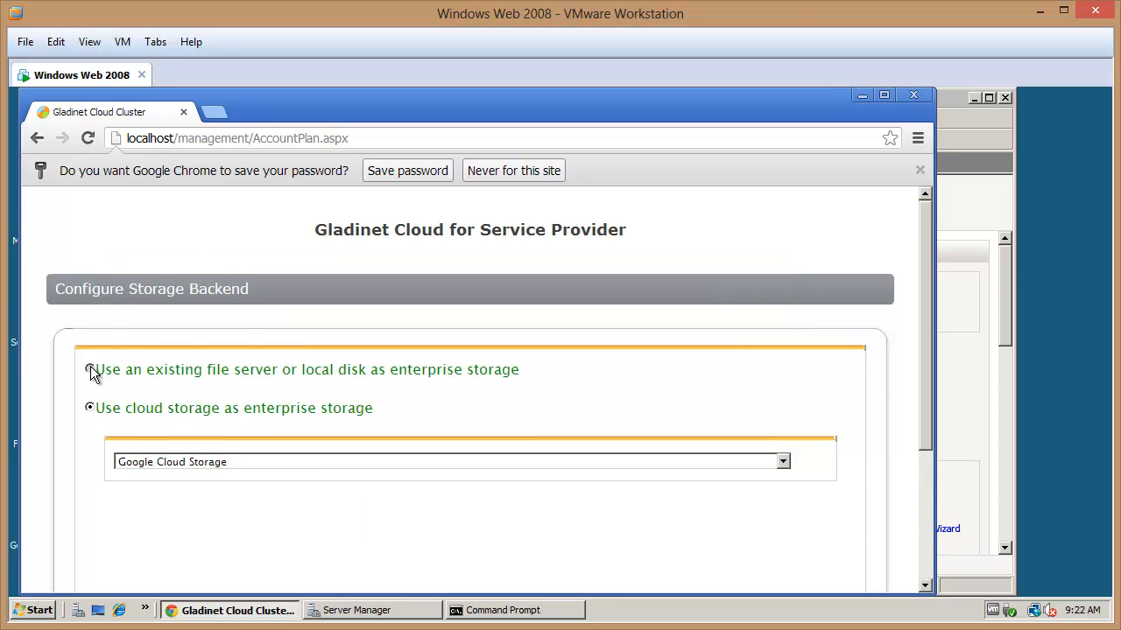
{"action": "left_click", "coordinate": [89, 369]}
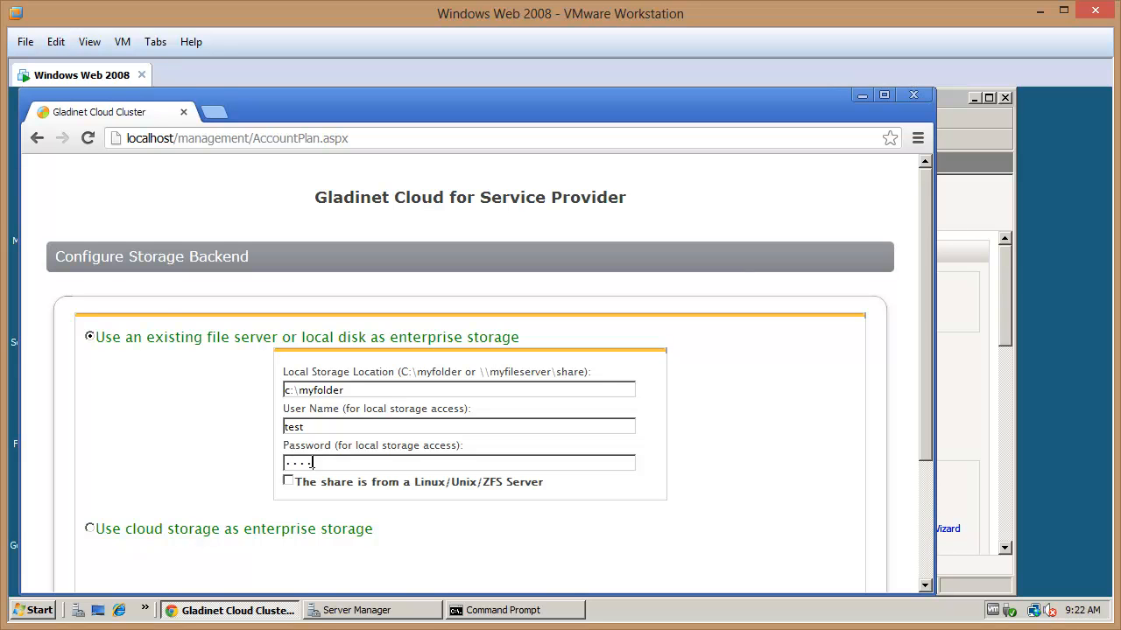
{"action": "left_click_drag", "start_coordinate": [928, 308], "coordinate": [927, 400]}
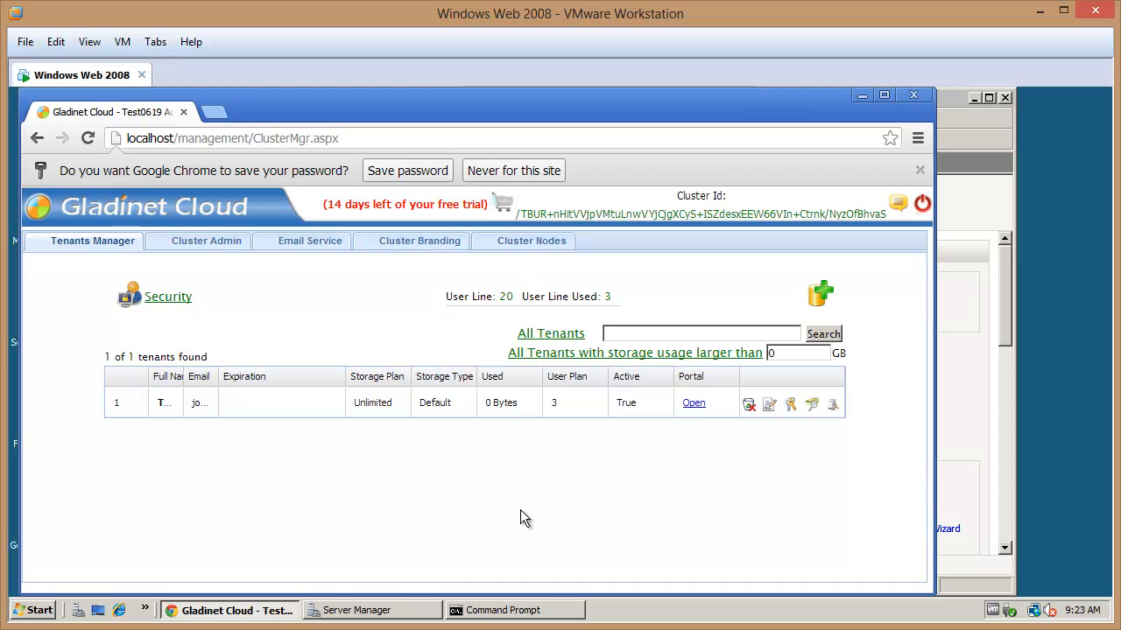
Open the tenant's web portal and create a folder named 'test folder1'
{"action": "left_click", "coordinate": [693, 403]}
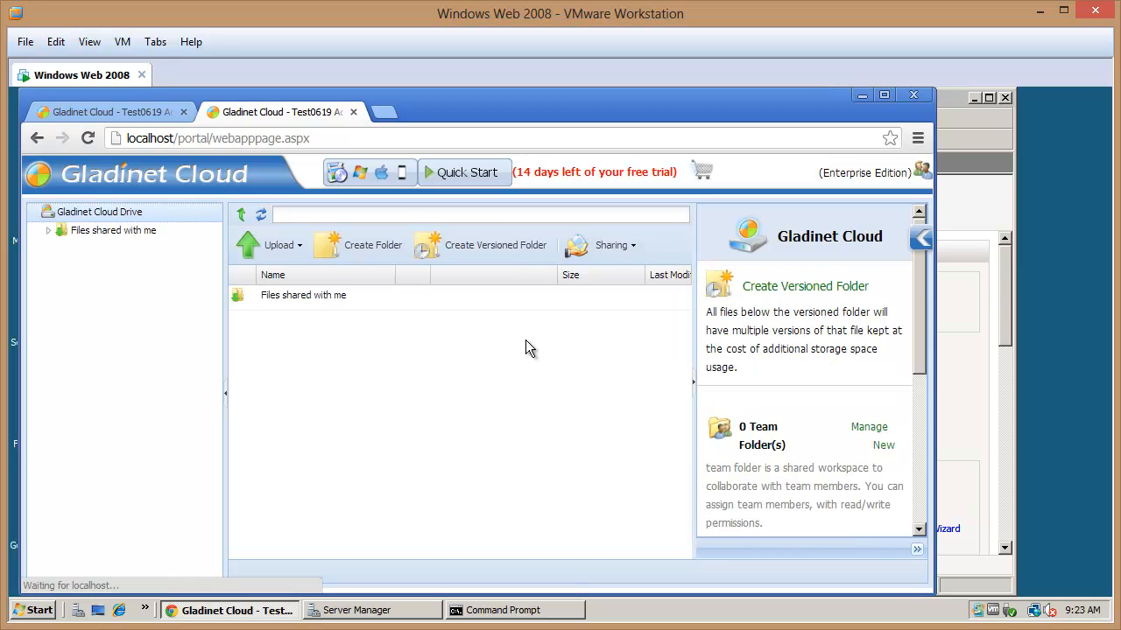
{"action": "left_click", "coordinate": [375, 256]}
{"action": "type", "text": "test folder1"}
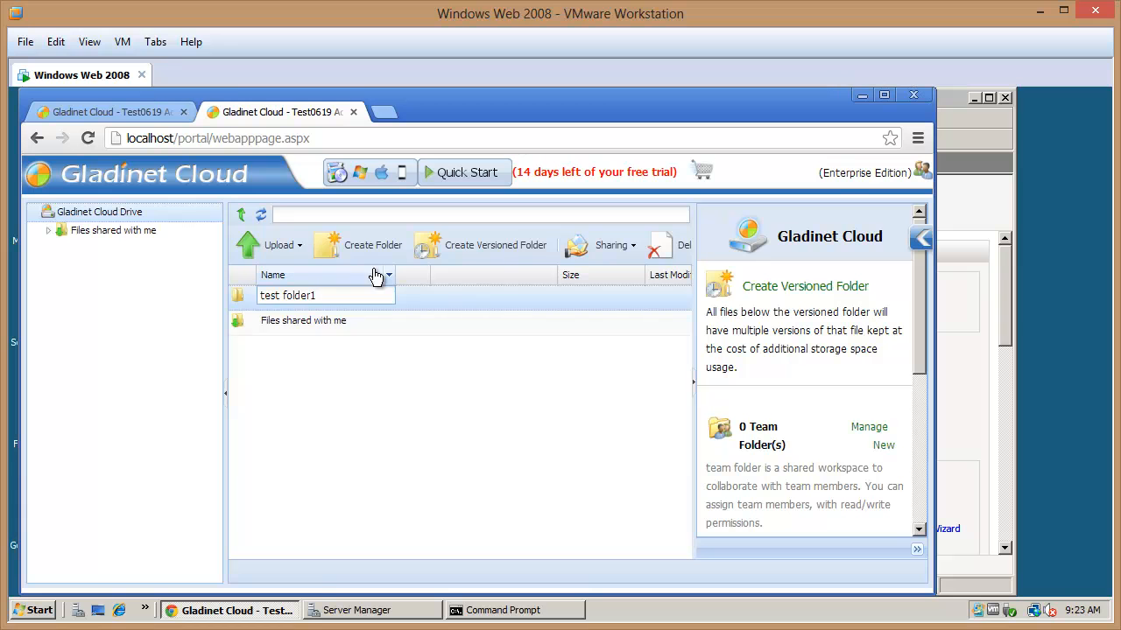
{"action": "key", "text": "Return"}
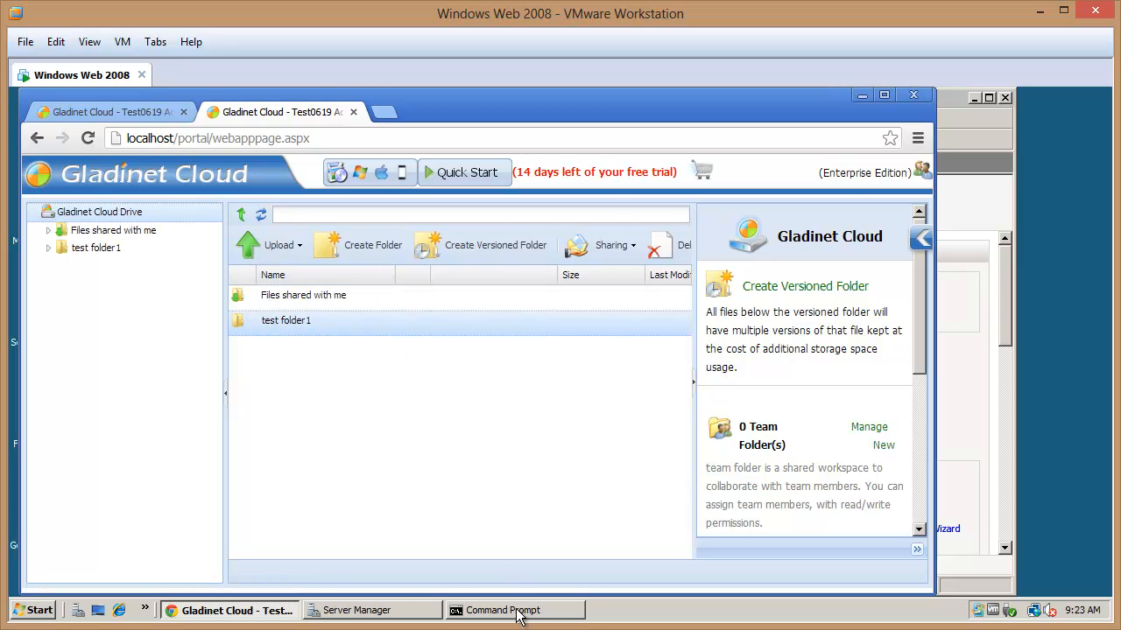
{"action": "left_click", "coordinate": [517, 612]}
Run cd myfolder and dir to confirm test folder1 sits in C:\myfolder, then minimize the console
{"action": "left_click_drag", "start_coordinate": [374, 126], "coordinate": [862, 235]}
{"action": "type", "text": "cd myfolder"}
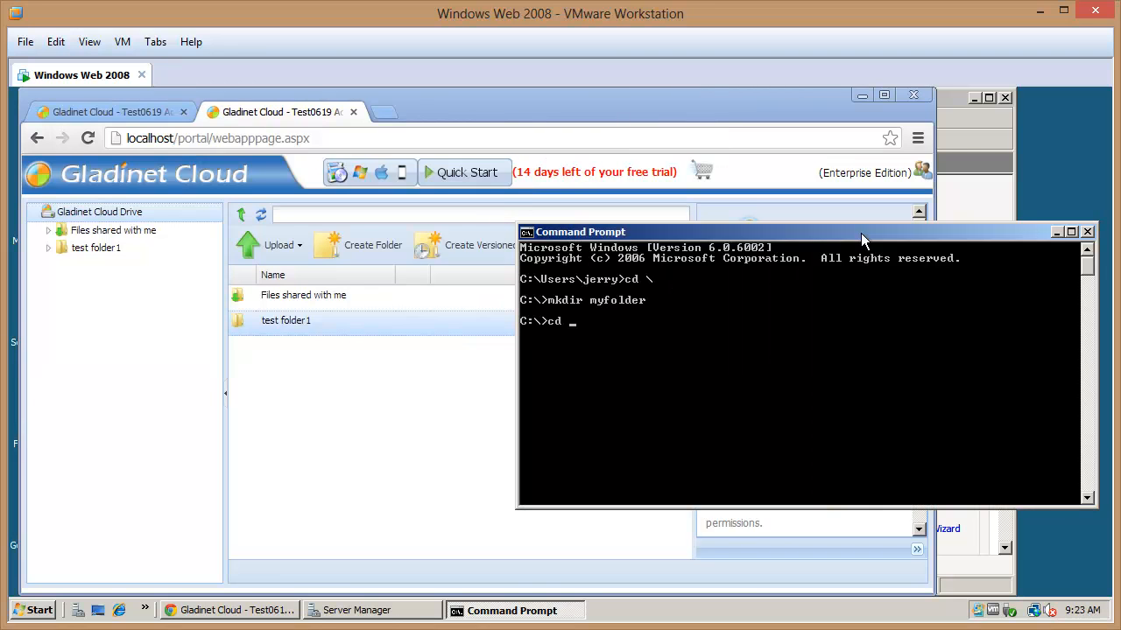
{"action": "key", "text": "Return"}
{"action": "type", "text": "dir"}
{"action": "key", "text": "Return"}
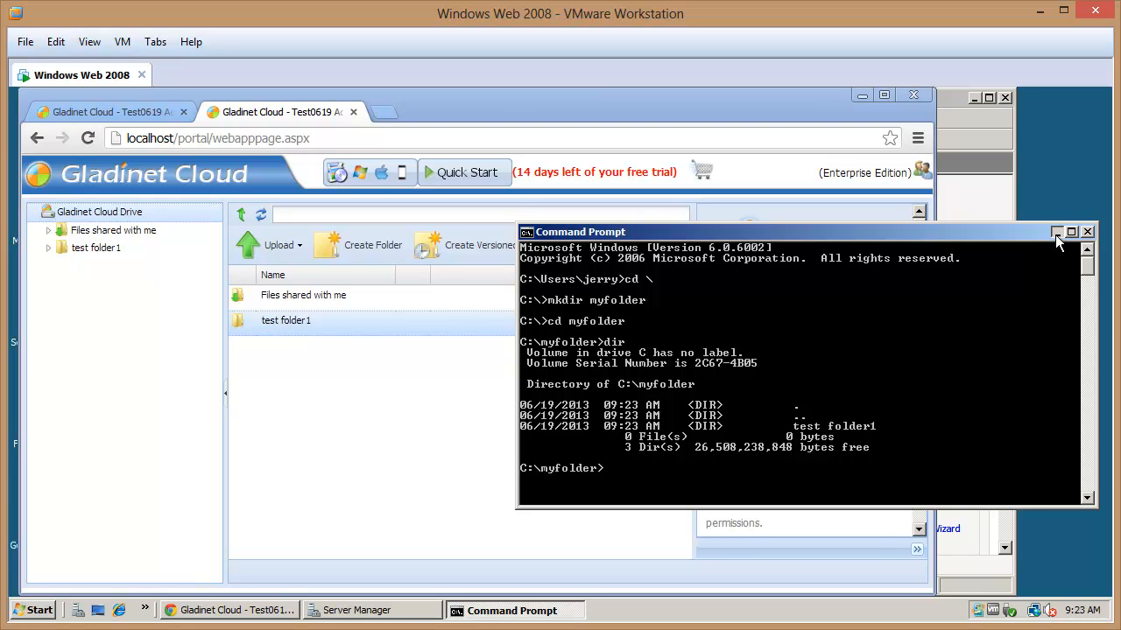
{"action": "left_click", "coordinate": [1056, 233]}
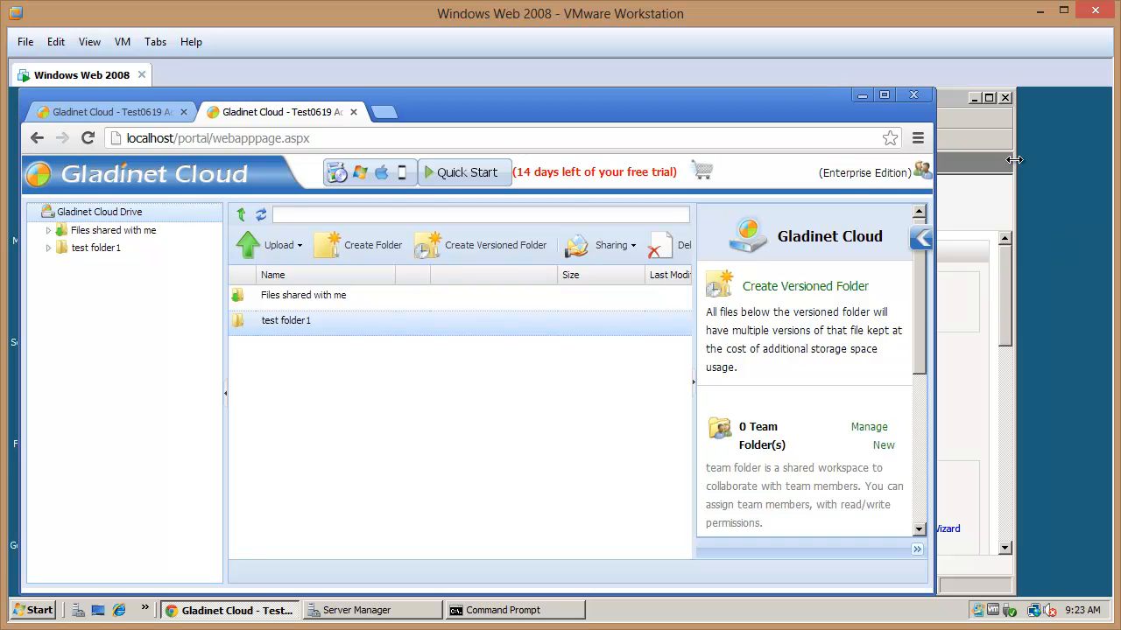
View the Download Native Clients window, close it, and return to the Tenants Manager tab
{"action": "left_click", "coordinate": [369, 175]}
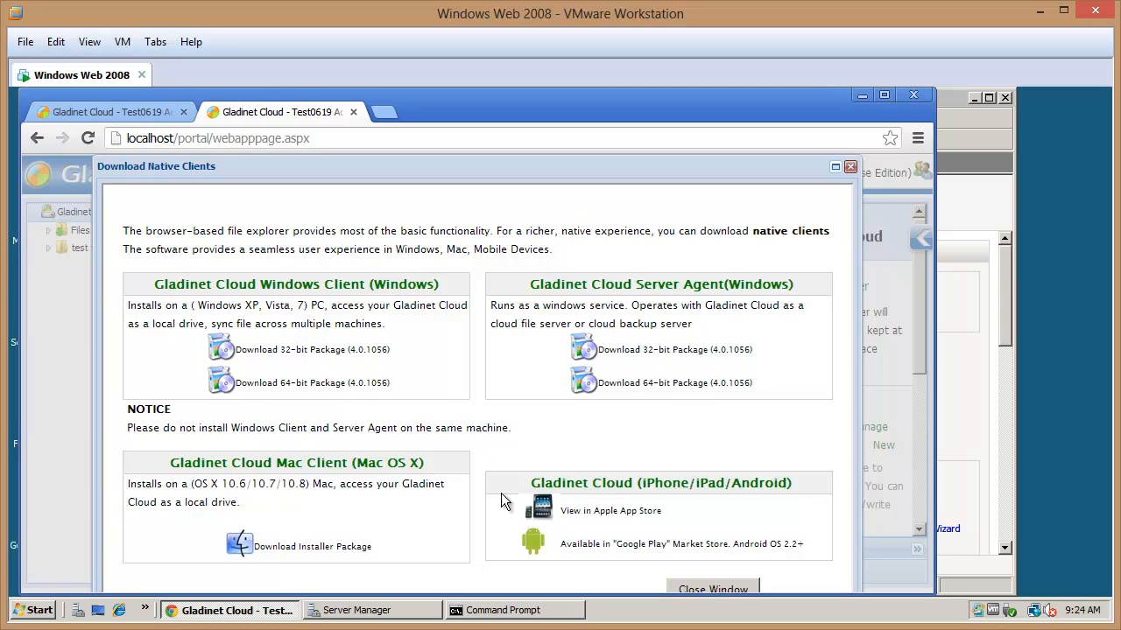
{"action": "left_click", "coordinate": [850, 168]}
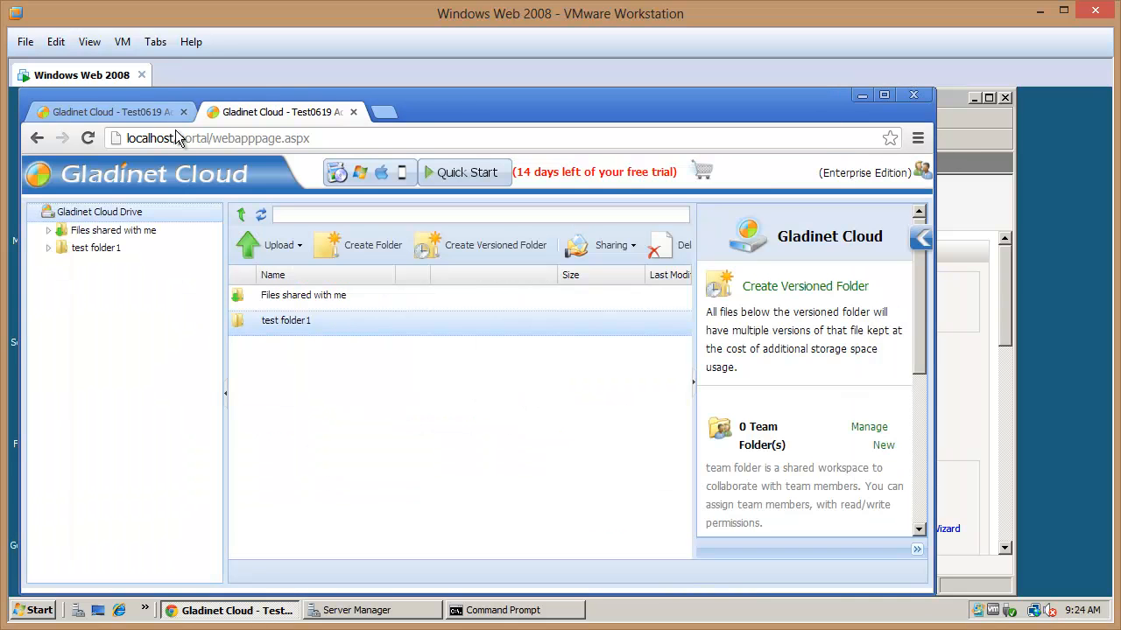
{"action": "left_click", "coordinate": [112, 113]}
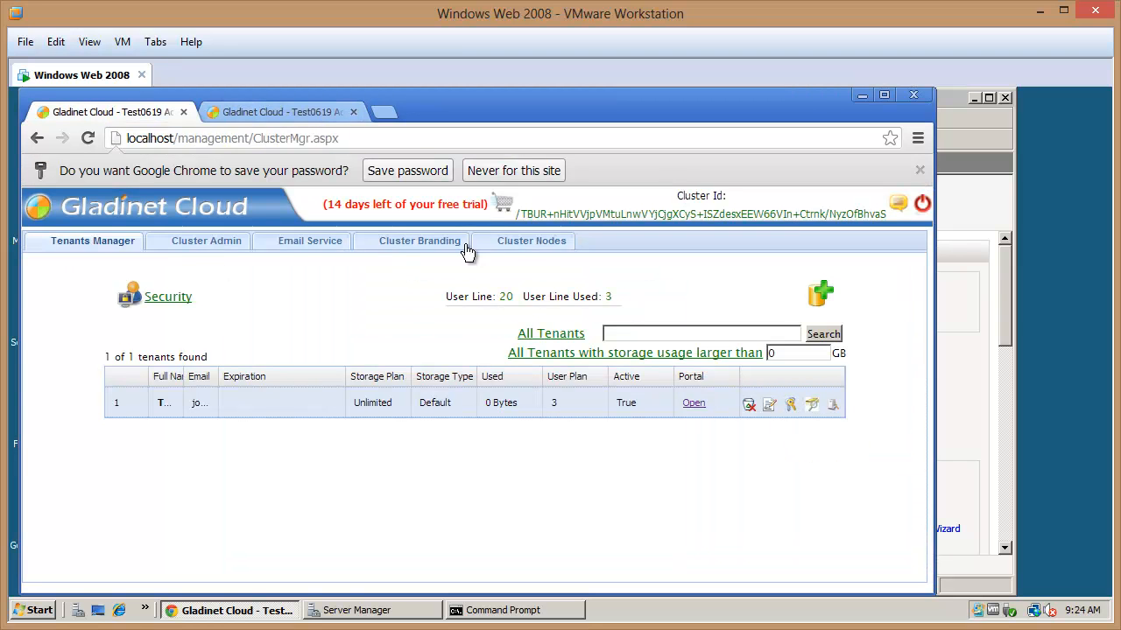
Set the Cluster Branding product name to 'Jerry Cloud' and apply it
{"action": "left_click", "coordinate": [218, 252]}
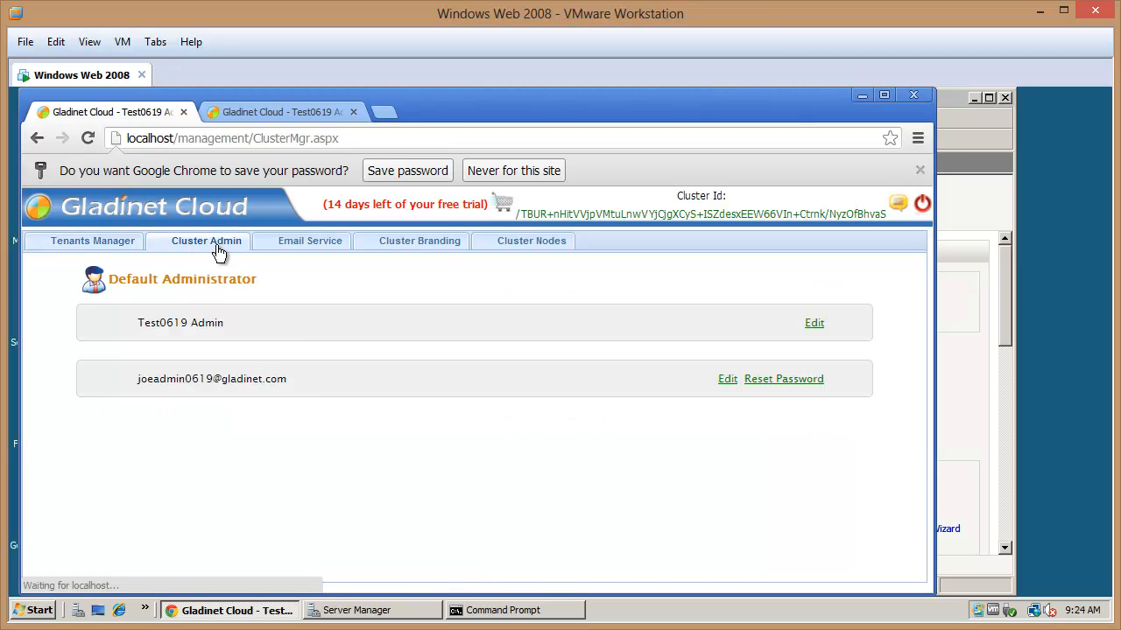
{"action": "left_click", "coordinate": [437, 248]}
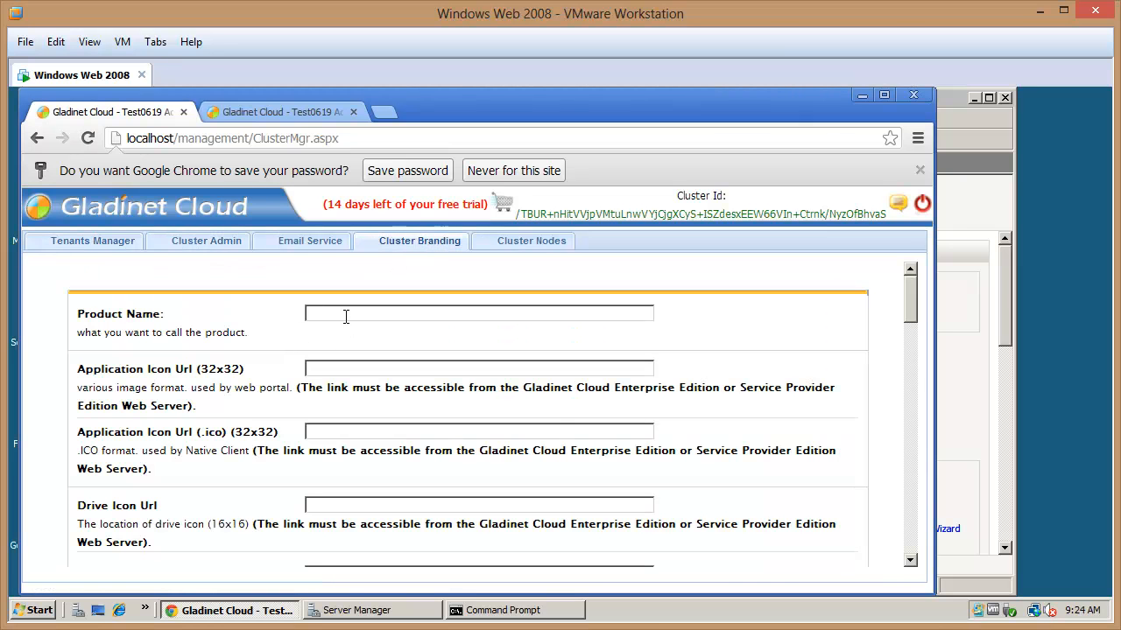
{"action": "type", "text": "Jerry Cloud"}
{"action": "left_click_drag", "start_coordinate": [909, 283], "coordinate": [905, 560]}
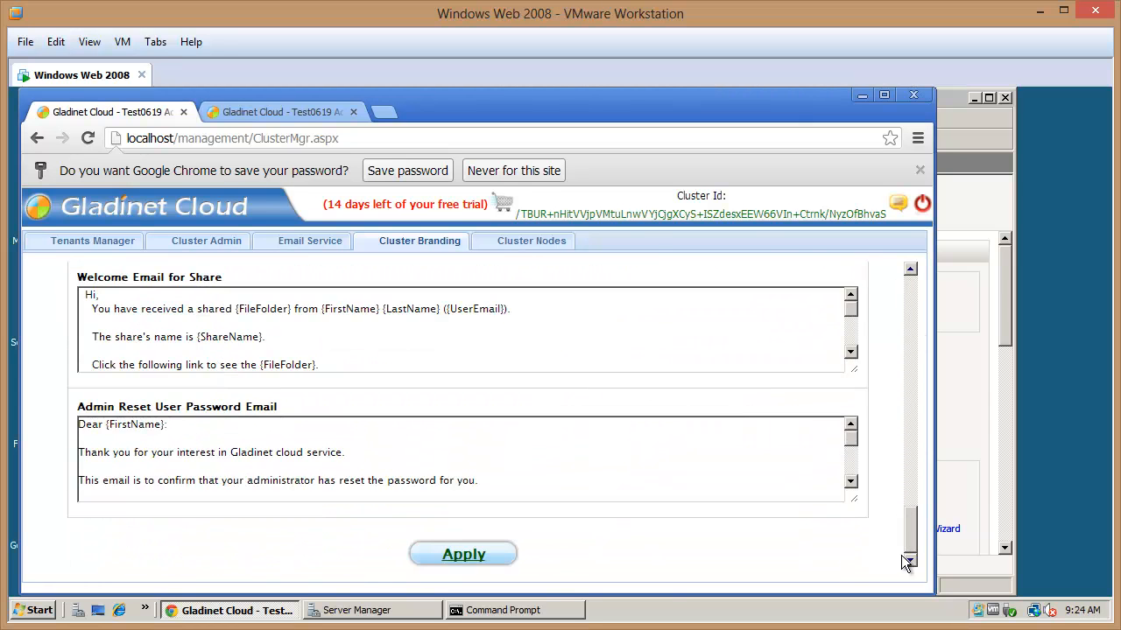
{"action": "left_click", "coordinate": [459, 556]}
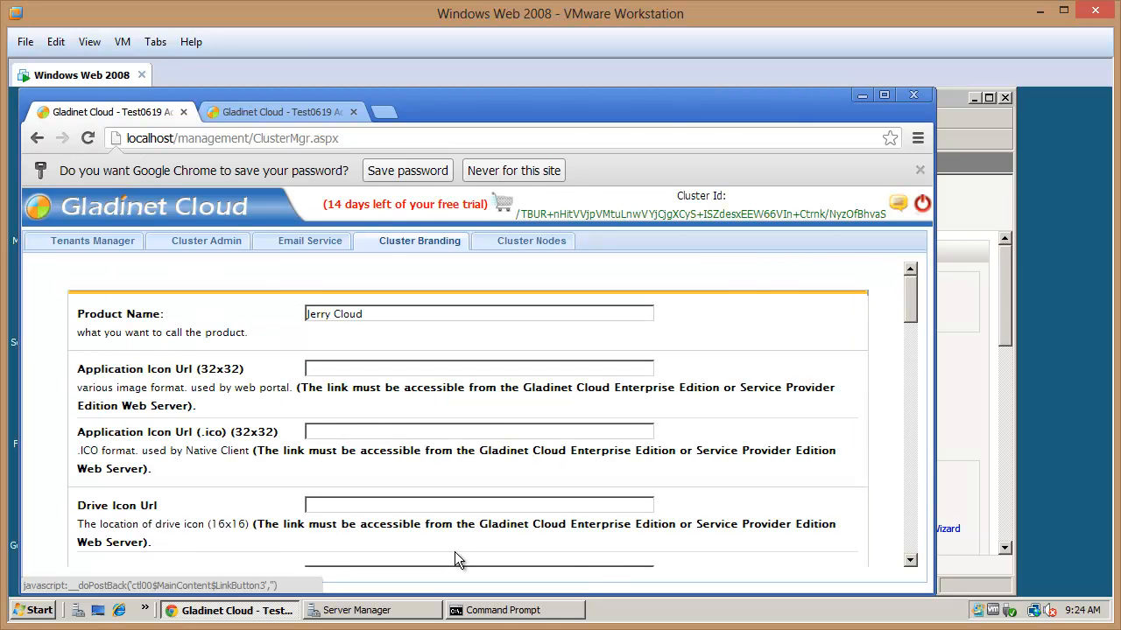
Reload the file portal to verify the Jerry Cloud header, then return to cluster management
{"action": "left_click", "coordinate": [287, 114]}
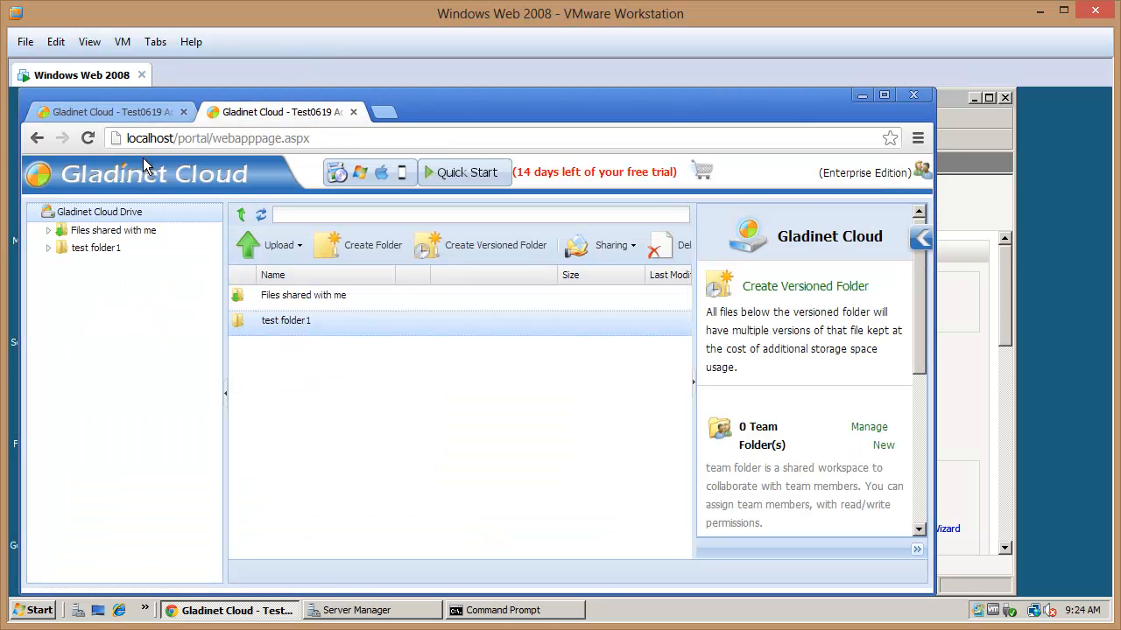
{"action": "left_click", "coordinate": [87, 137]}
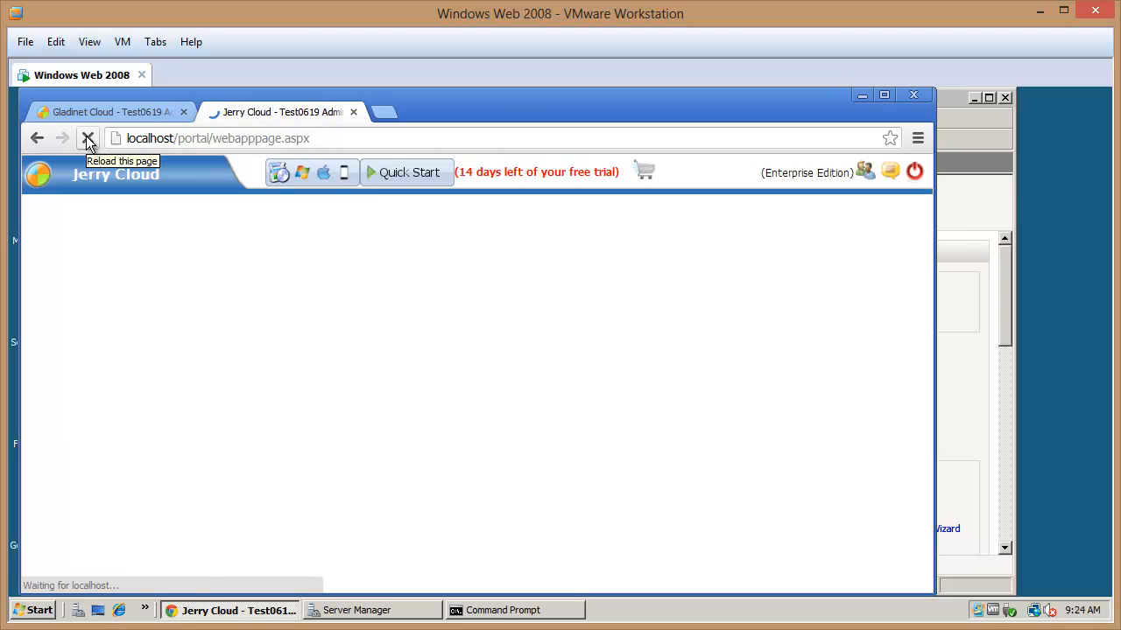
{"action": "left_click_drag", "start_coordinate": [162, 175], "coordinate": [73, 175]}
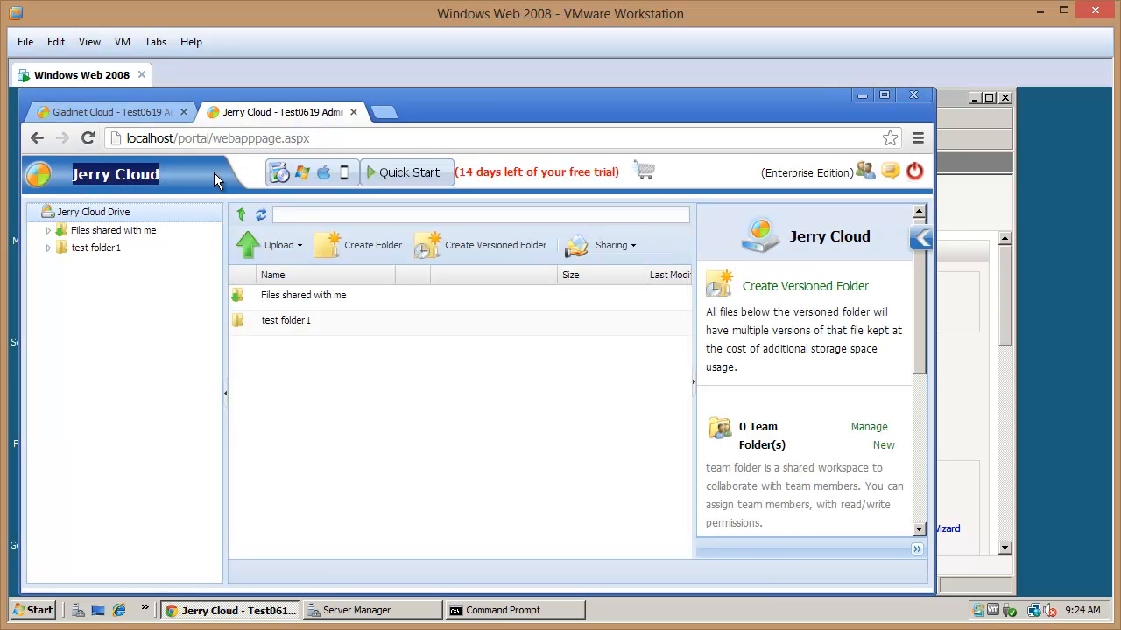
{"action": "left_click", "coordinate": [114, 112]}
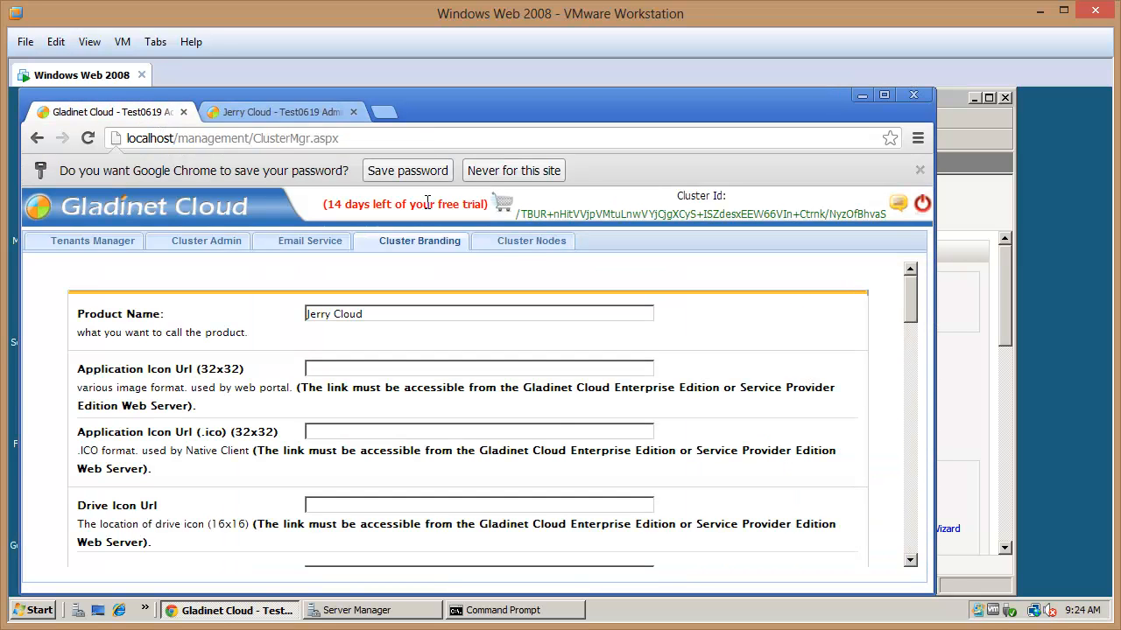
Inspect the worker node's External URL in Cluster Nodes, then go back to the Jerry Cloud portal
{"action": "left_click", "coordinate": [516, 247]}
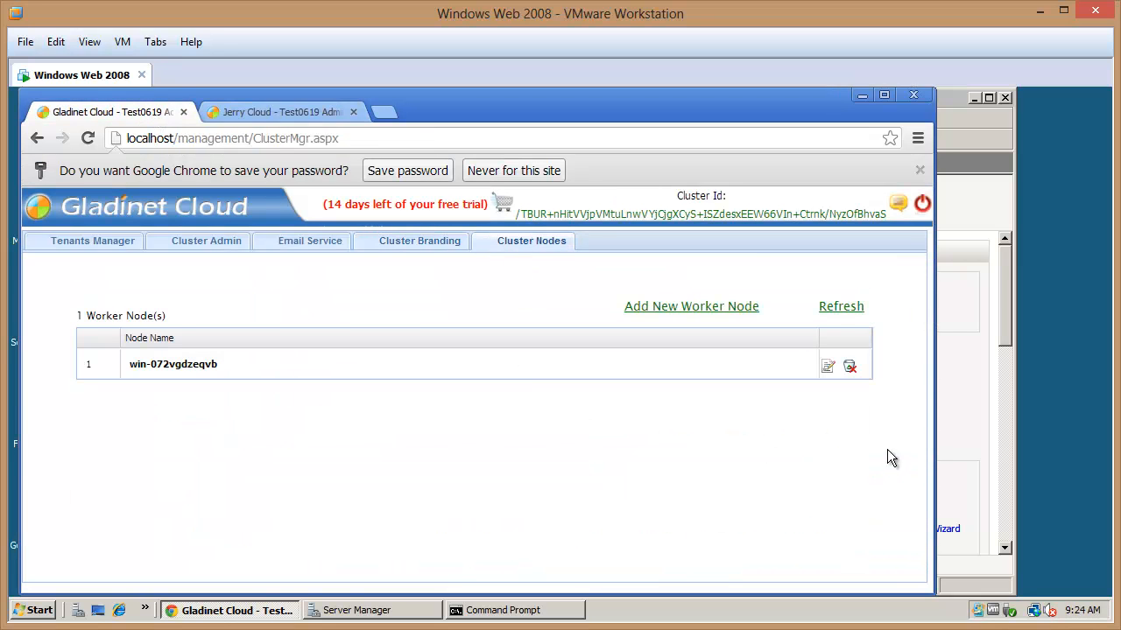
{"action": "left_click", "coordinate": [828, 366]}
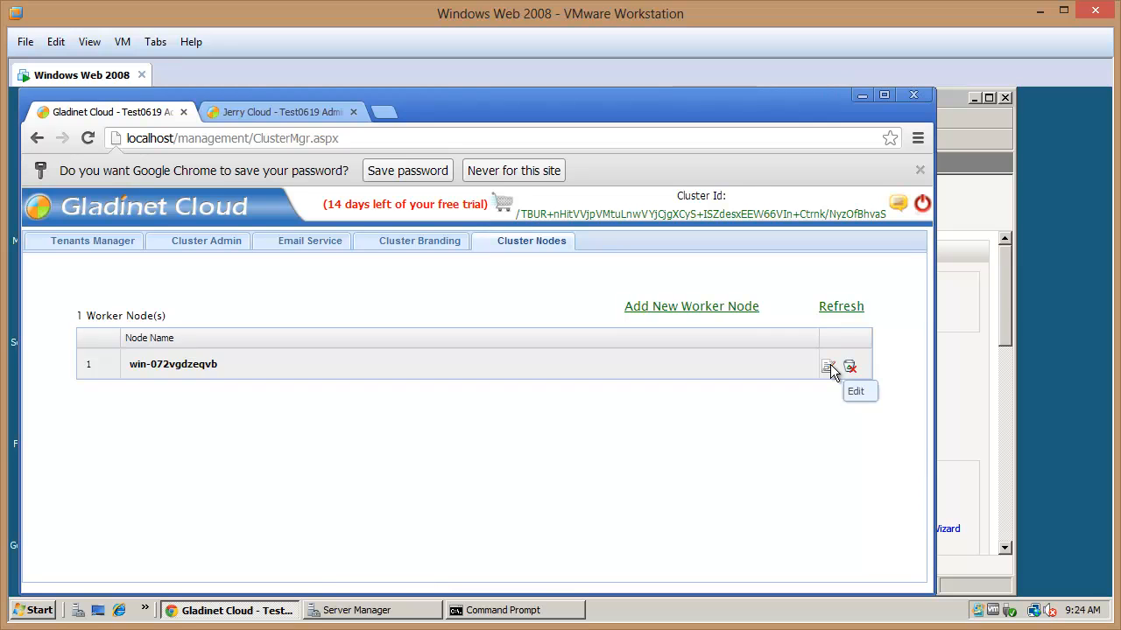
{"action": "left_click_drag", "start_coordinate": [450, 395], "coordinate": [259, 388]}
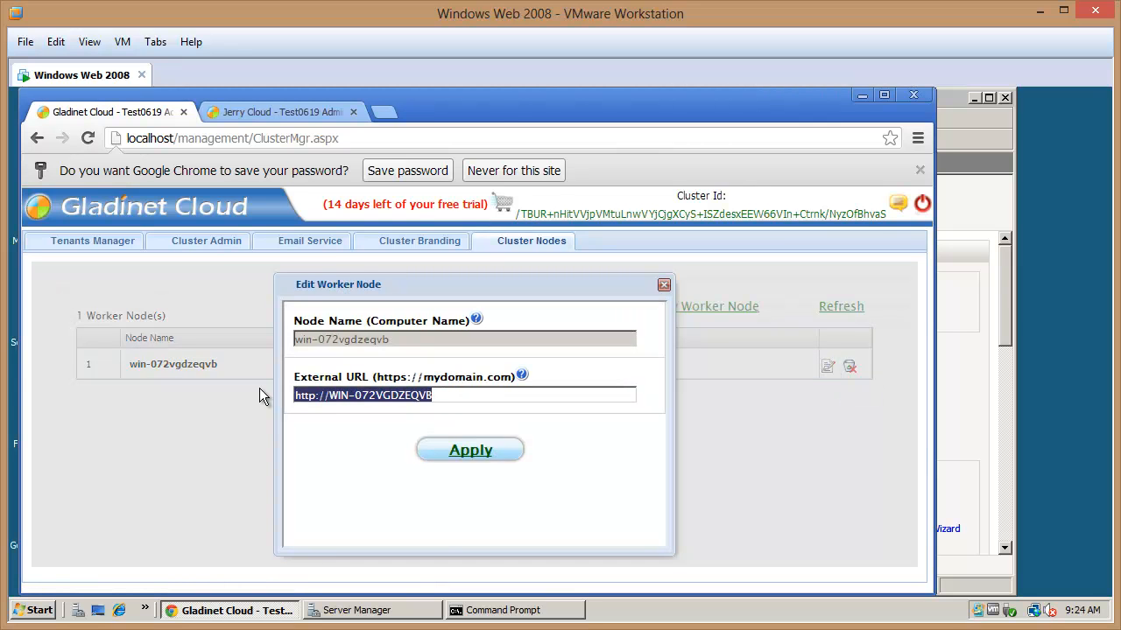
{"action": "left_click", "coordinate": [664, 285]}
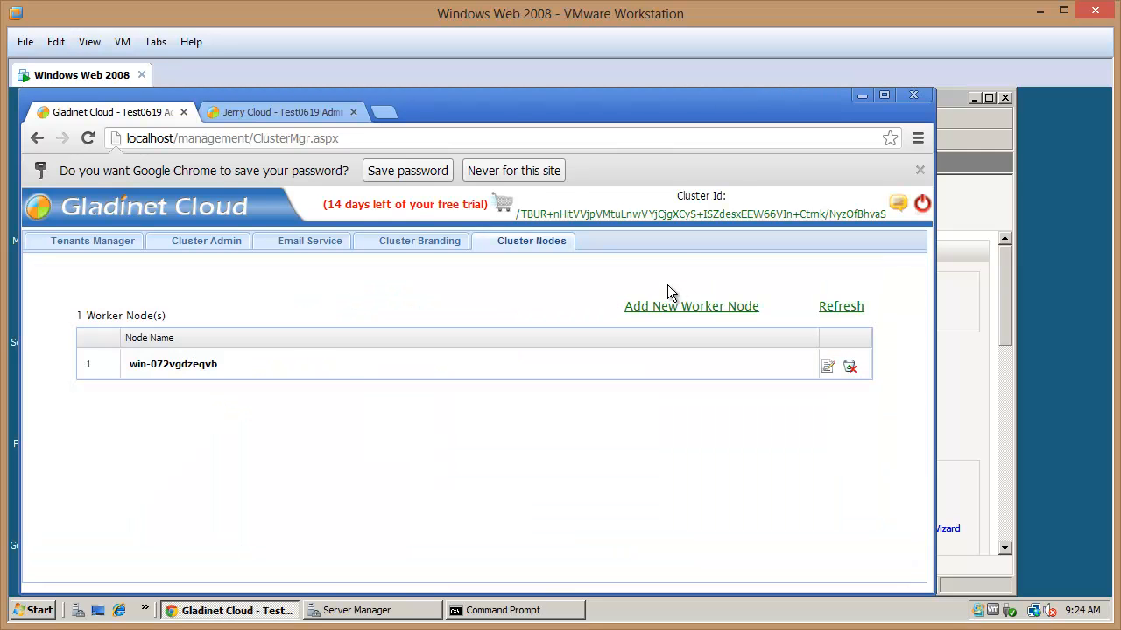
{"action": "left_click", "coordinate": [273, 111]}
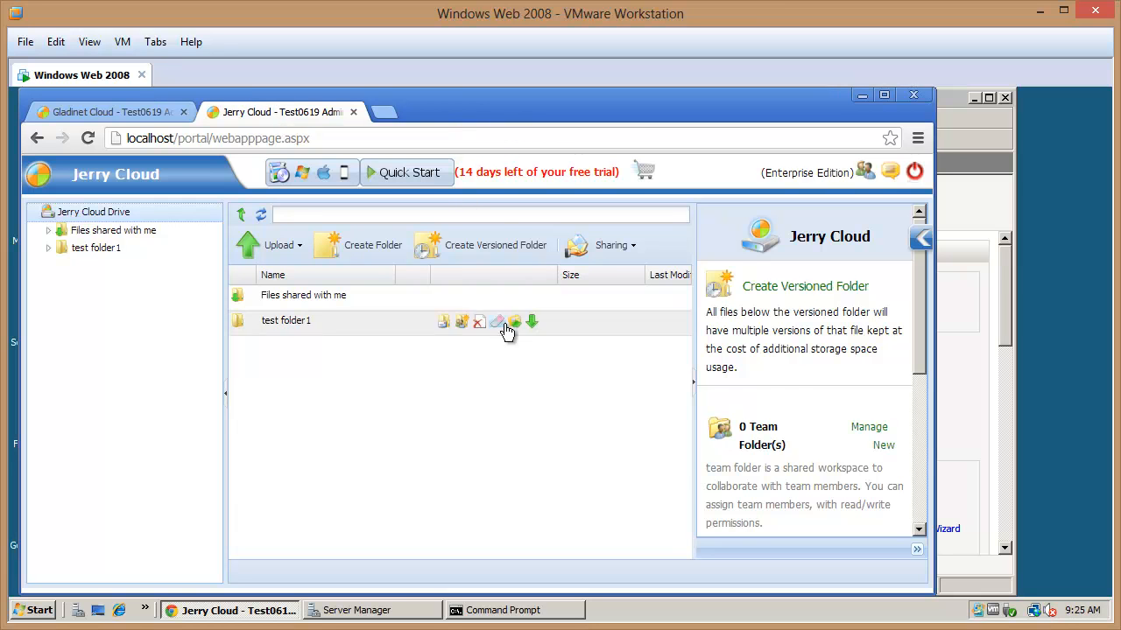
Open the Jerry Cloud native client downloads from the portal's Windows client icon
{"action": "left_click", "coordinate": [304, 173]}
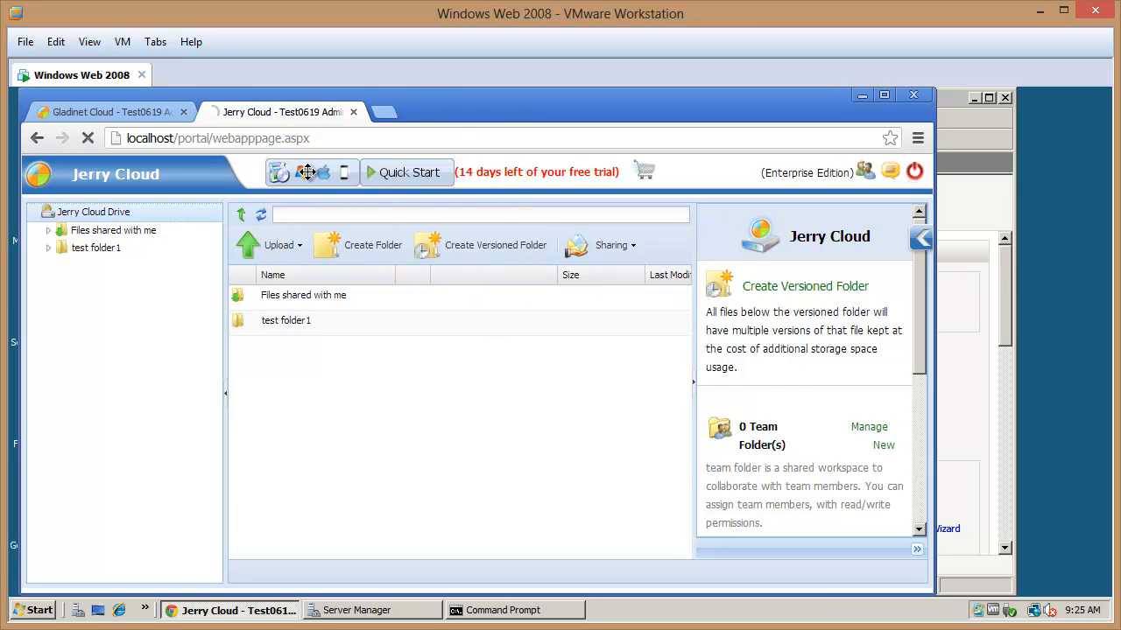